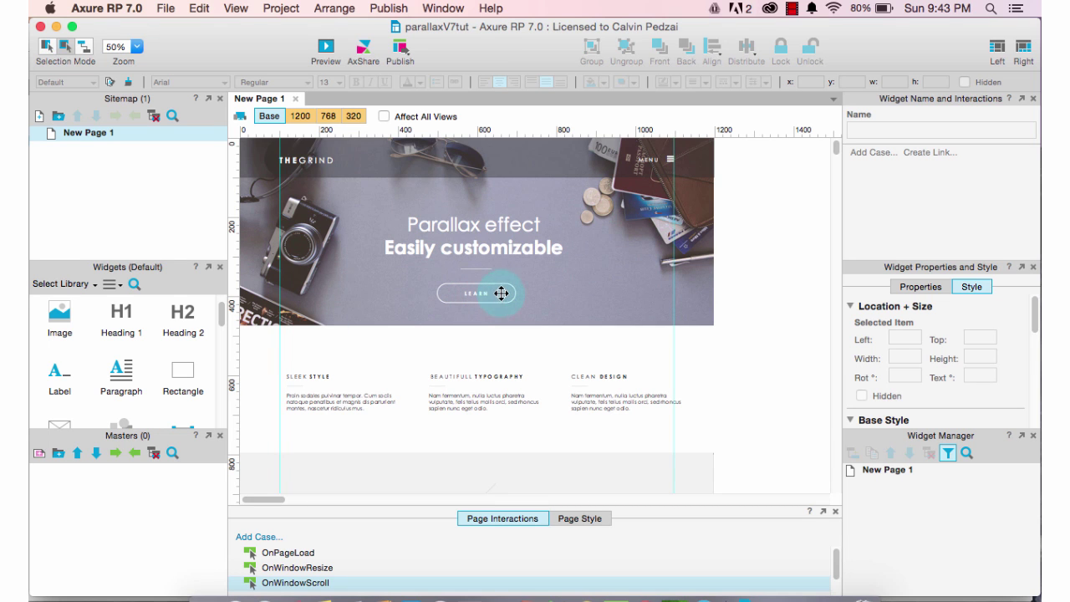
Look through the page layout from the parallax hero down to the Contact us footer.
{"action": "scroll", "coordinate": [501, 293], "scroll_direction": "down", "scroll_amount": 5}
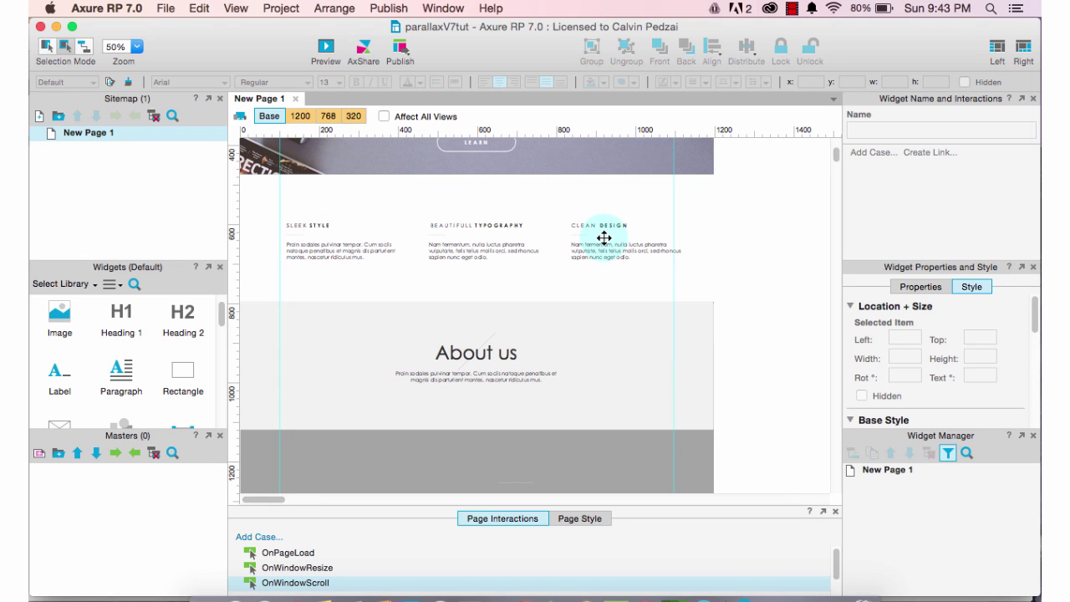
{"action": "scroll", "coordinate": [573, 329], "scroll_direction": "down", "scroll_amount": 6}
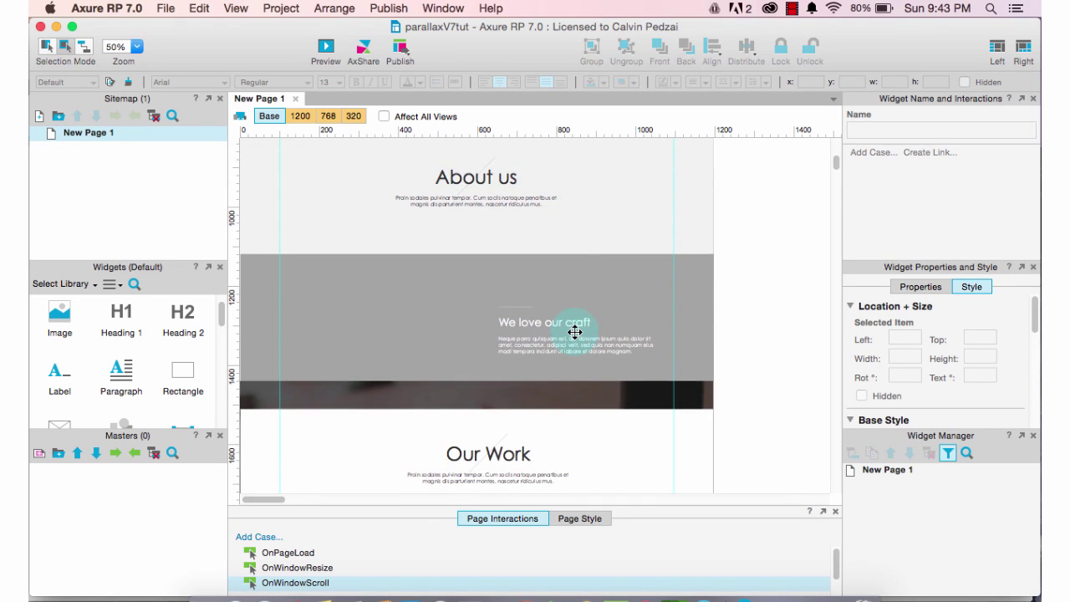
{"action": "scroll", "coordinate": [451, 325], "scroll_direction": "down", "scroll_amount": 2}
{"action": "scroll", "coordinate": [452, 325], "scroll_direction": "down", "scroll_amount": 2}
{"action": "scroll", "coordinate": [525, 238], "scroll_direction": "down", "scroll_amount": 2}
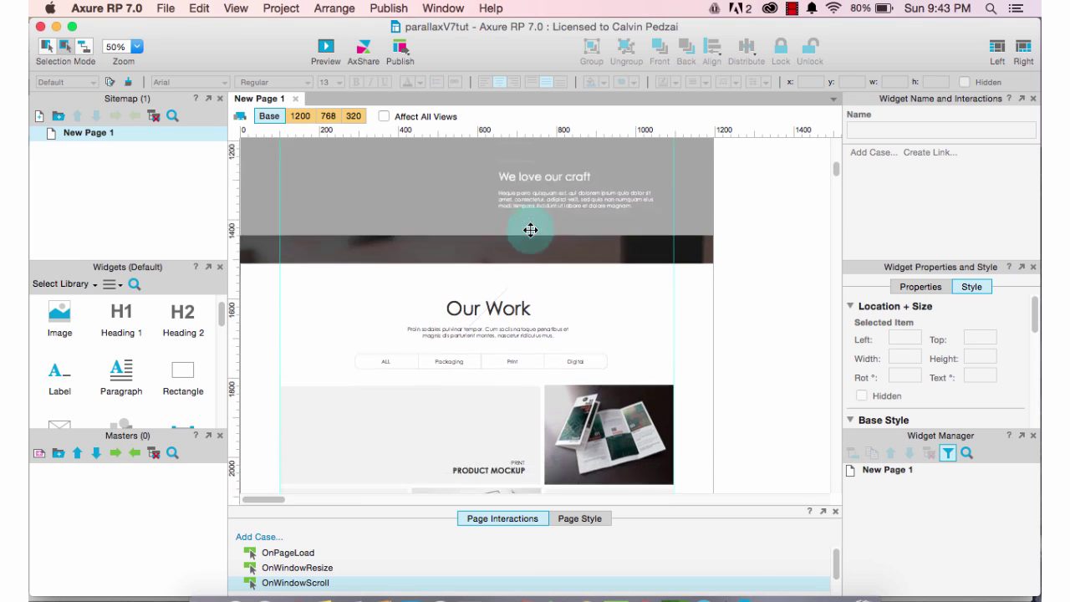
{"action": "scroll", "coordinate": [471, 260], "scroll_direction": "down", "scroll_amount": 2}
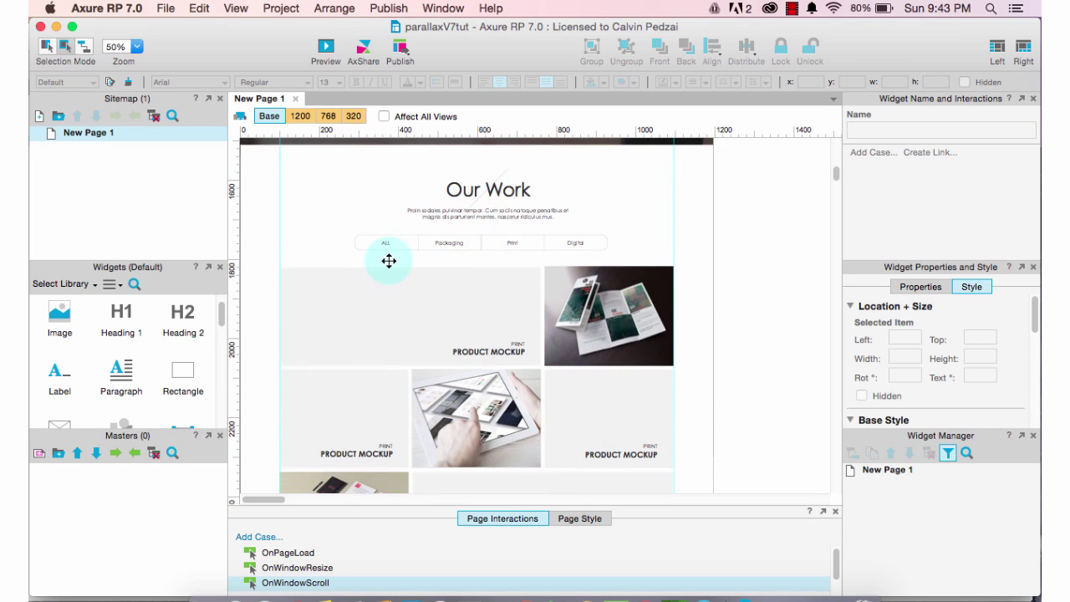
{"action": "scroll", "coordinate": [615, 263], "scroll_direction": "down", "scroll_amount": 4}
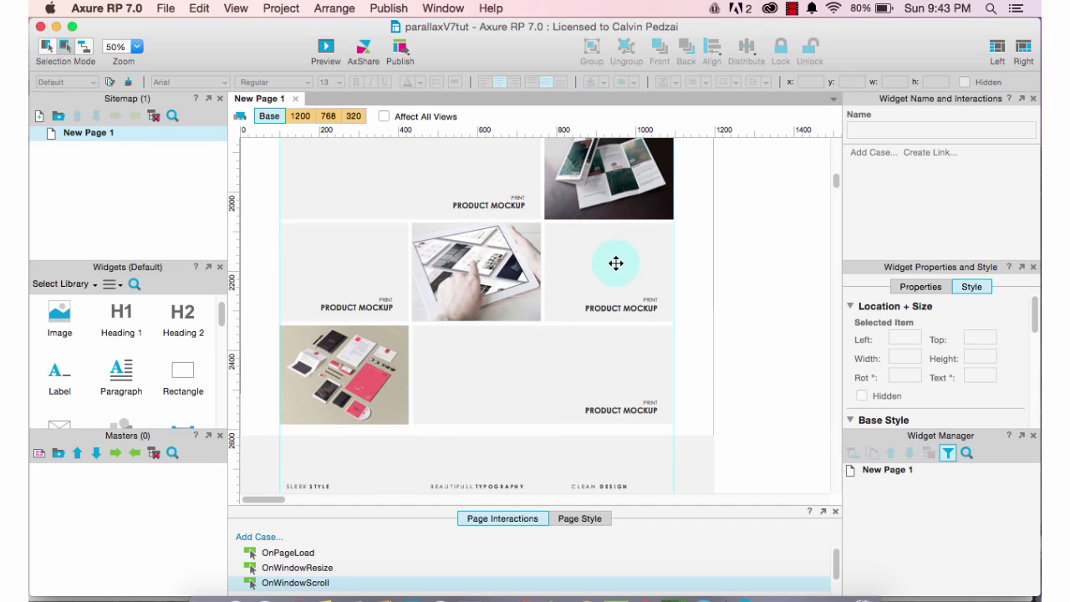
{"action": "scroll", "coordinate": [538, 318], "scroll_direction": "down", "scroll_amount": 6}
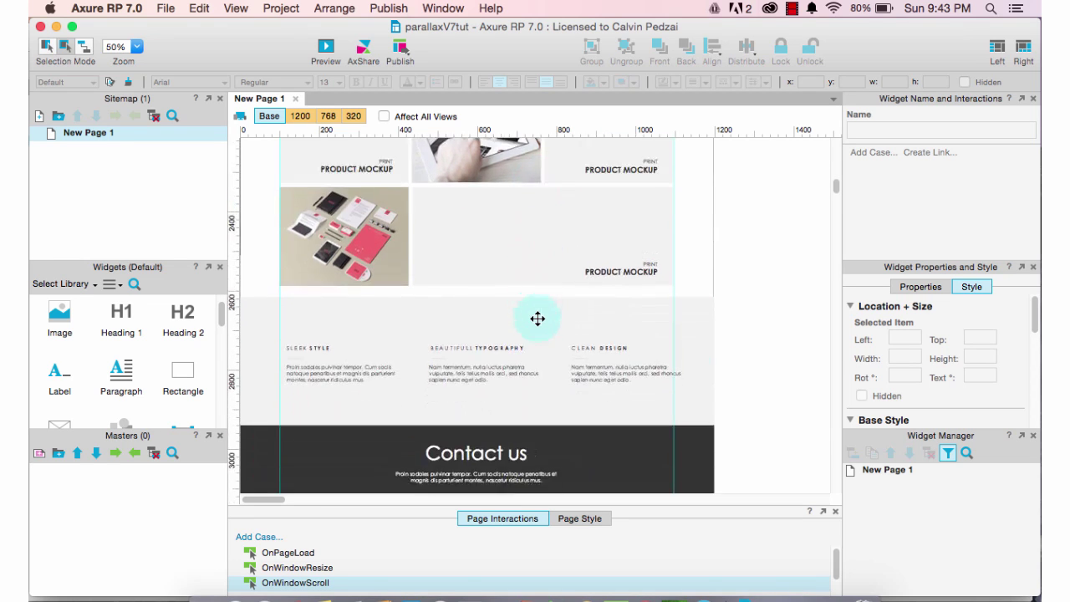
{"action": "scroll", "coordinate": [538, 318], "scroll_direction": "down", "scroll_amount": 2}
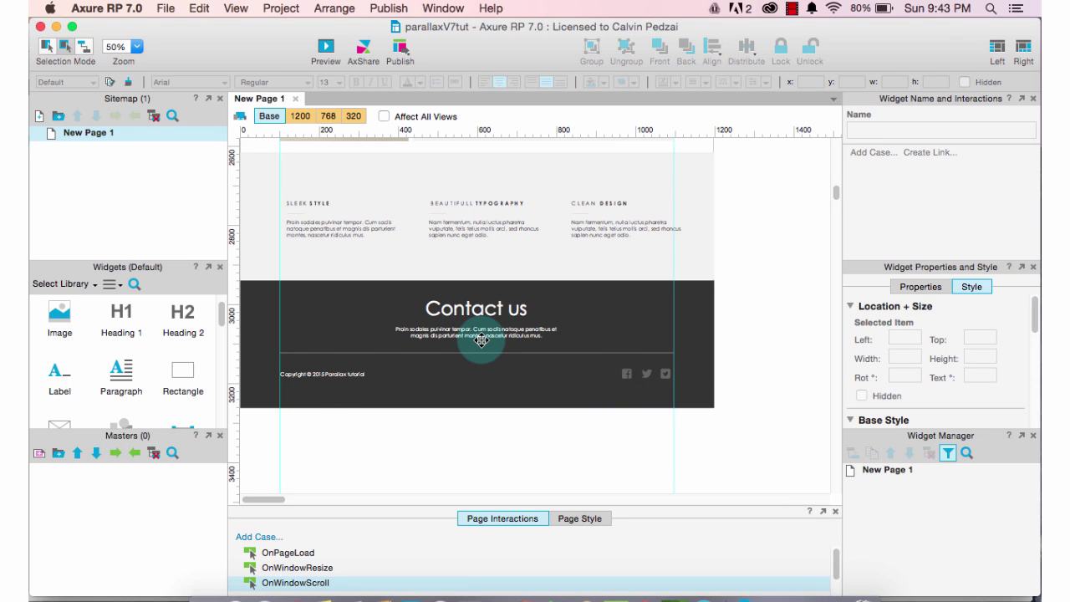
{"action": "scroll", "coordinate": [481, 339], "scroll_direction": "up", "scroll_amount": 8}
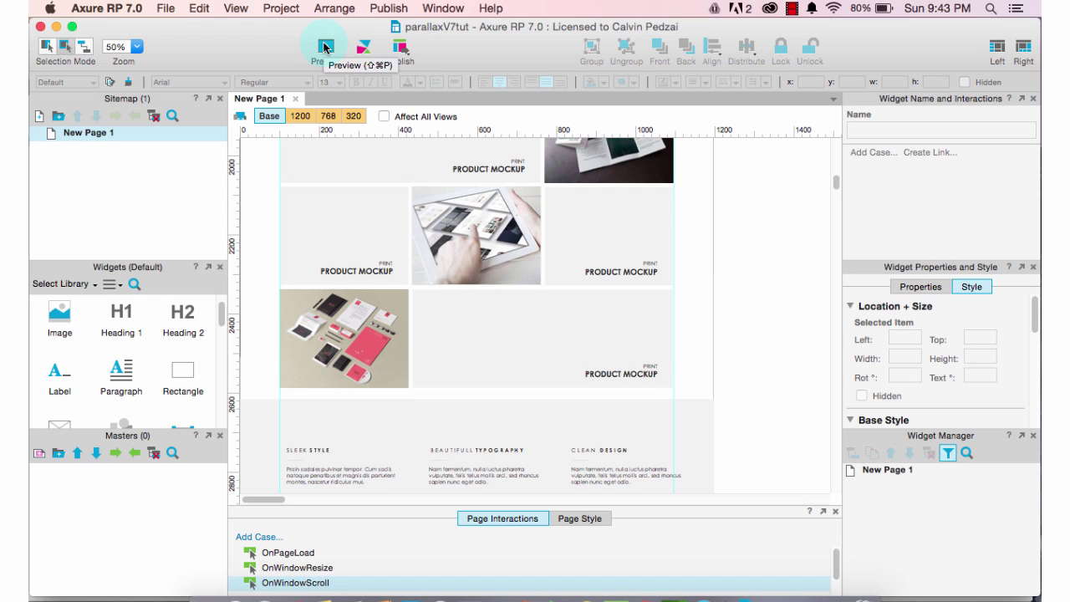
Preview the prototype in Chrome and check how the header and page sections behave while scrolling.
{"action": "left_click", "coordinate": [325, 46]}
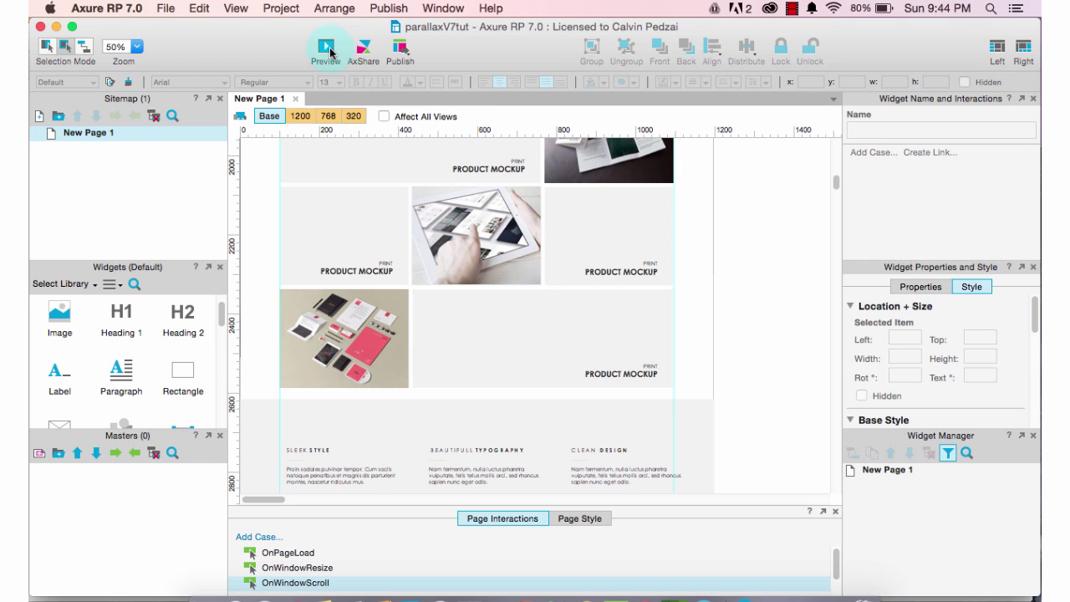
{"action": "left_click", "coordinate": [326, 48]}
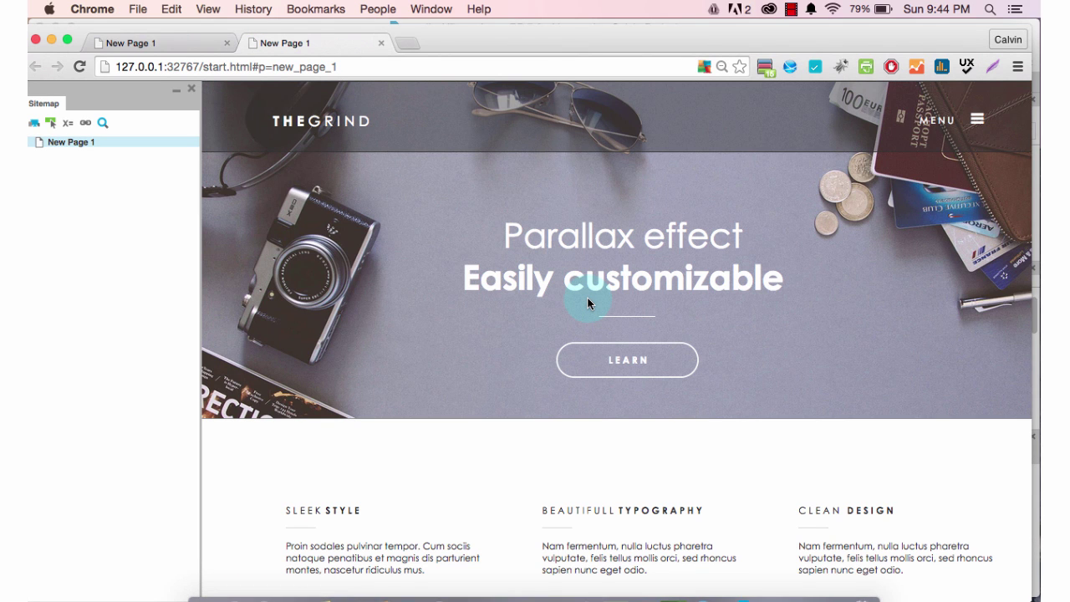
{"action": "scroll", "coordinate": [503, 404], "scroll_direction": "down", "scroll_amount": 5}
{"action": "scroll", "coordinate": [504, 410], "scroll_direction": "down", "scroll_amount": 15}
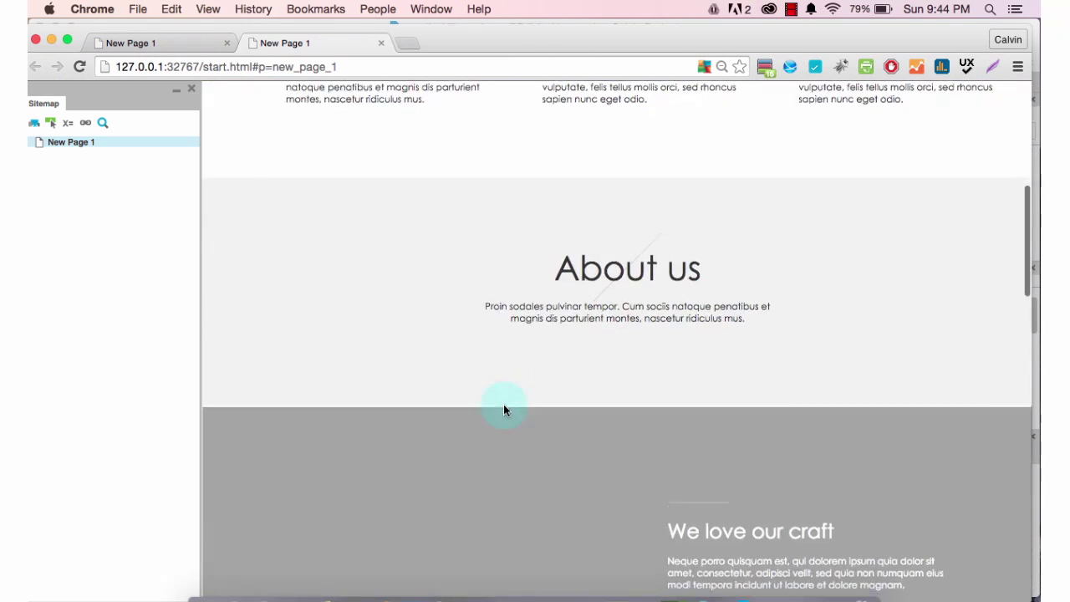
{"action": "scroll", "coordinate": [503, 404], "scroll_direction": "down", "scroll_amount": 8}
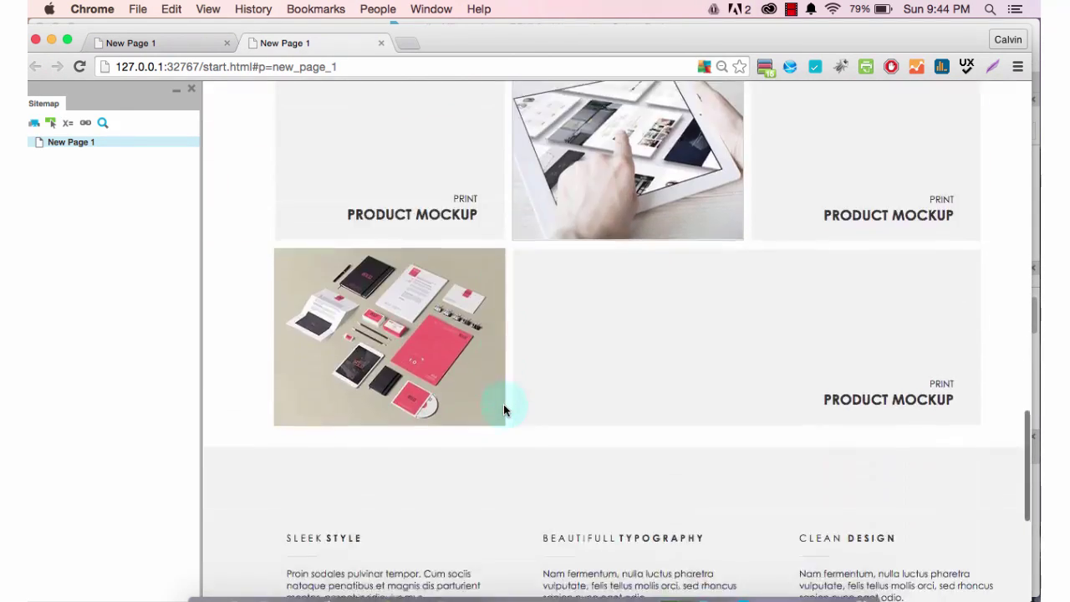
{"action": "scroll", "coordinate": [503, 403], "scroll_direction": "up", "scroll_amount": 6}
{"action": "scroll", "coordinate": [503, 409], "scroll_direction": "up", "scroll_amount": 20}
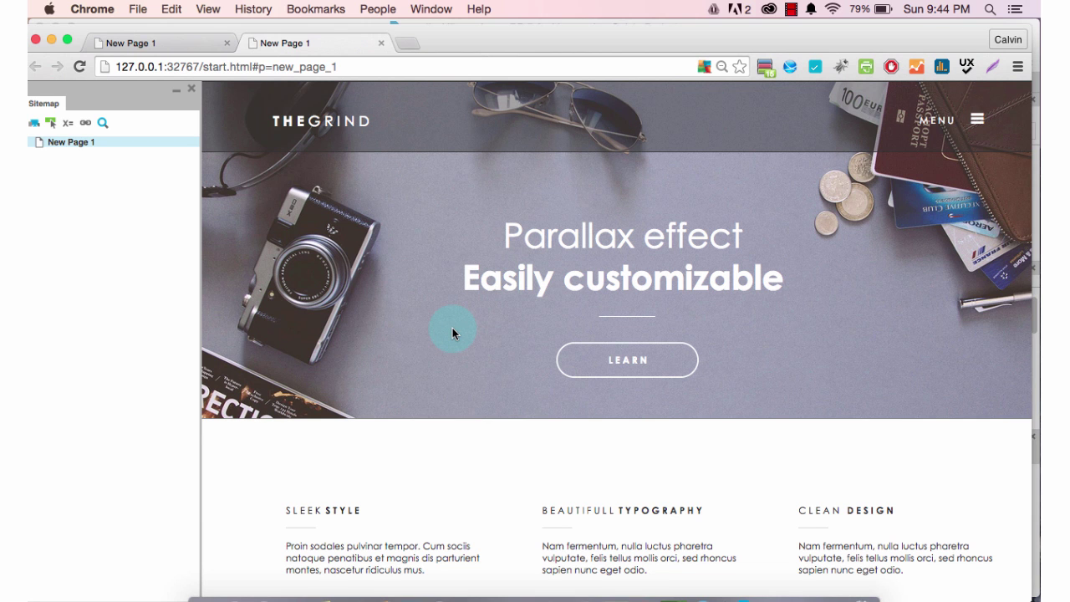
{"action": "scroll", "coordinate": [452, 332], "scroll_direction": "down", "scroll_amount": 10}
{"action": "scroll", "coordinate": [452, 333], "scroll_direction": "up", "scroll_amount": 10}
{"action": "scroll", "coordinate": [774, 307], "scroll_direction": "down", "scroll_amount": 10}
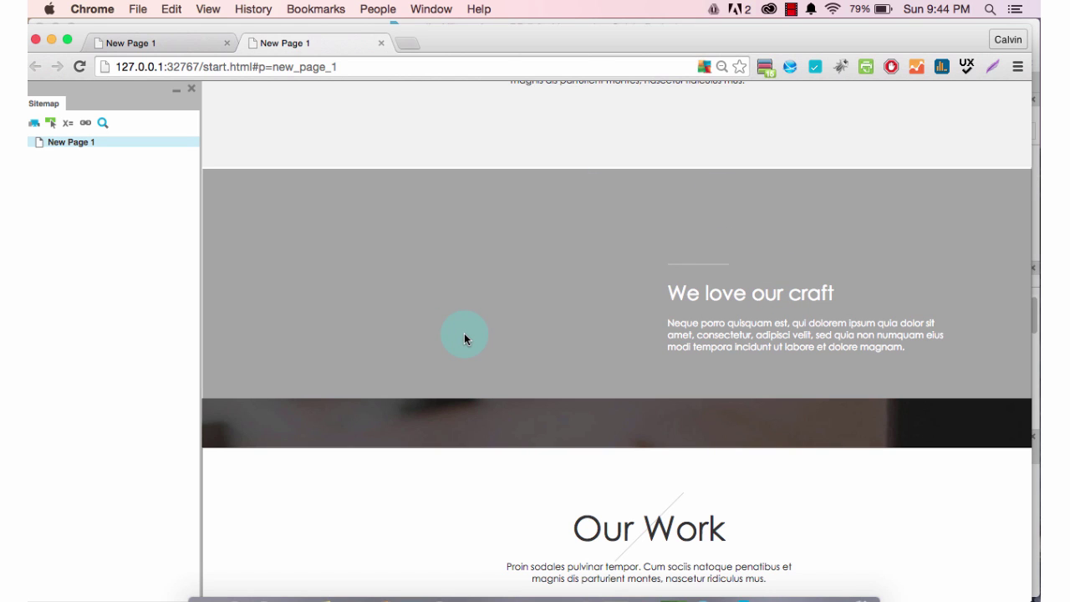
Return to Axure RP and convert the header bar, logo and menu widgets at the page top into one dynamic panel.
{"action": "left_click", "coordinate": [615, 595]}
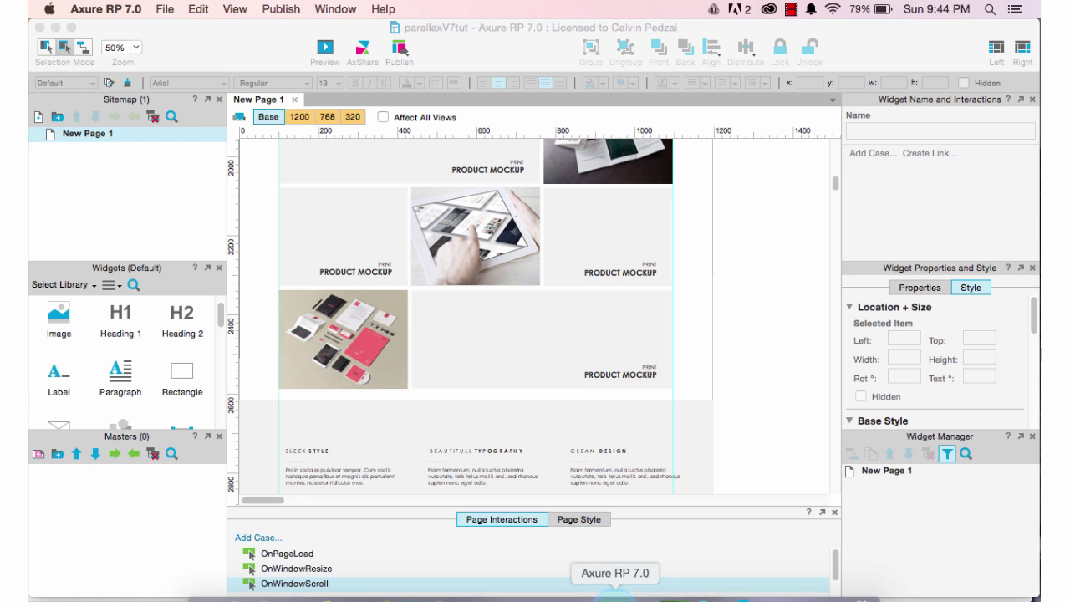
{"action": "scroll", "coordinate": [744, 314], "scroll_direction": "up", "scroll_amount": 1}
{"action": "scroll", "coordinate": [744, 314], "scroll_direction": "up", "scroll_amount": 20}
{"action": "scroll", "coordinate": [744, 314], "scroll_direction": "up", "scroll_amount": 5}
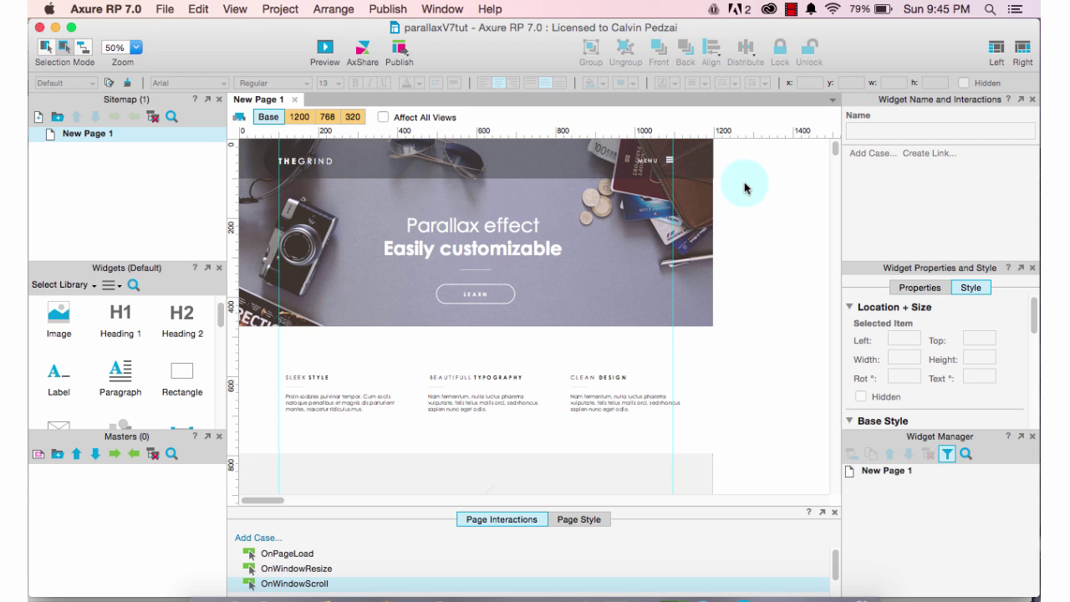
{"action": "left_click_drag", "start_coordinate": [222, 125], "coordinate": [246, 151]}
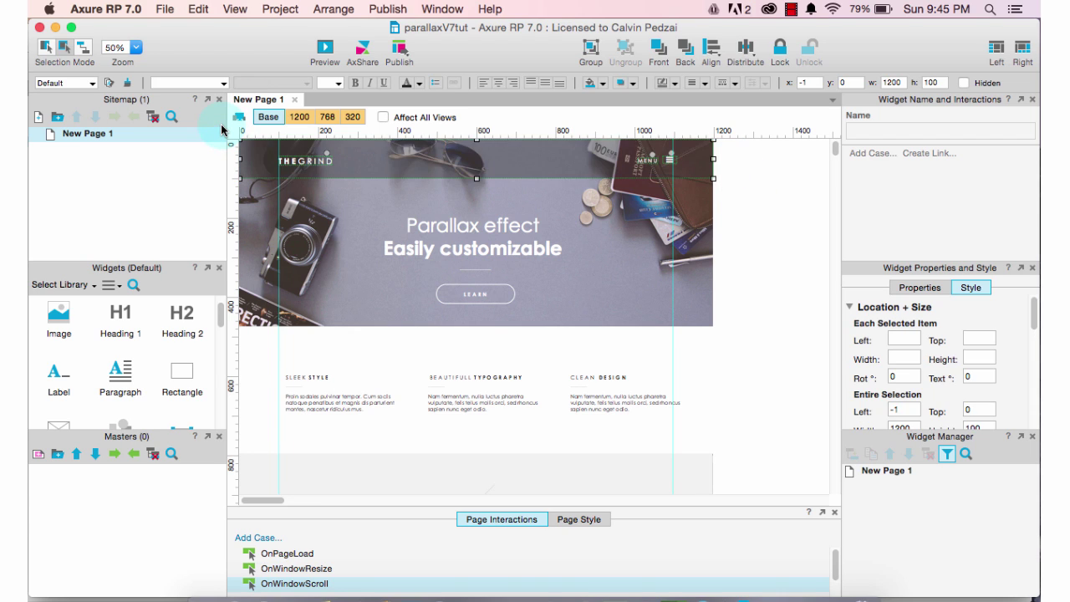
{"action": "right_click", "coordinate": [521, 157]}
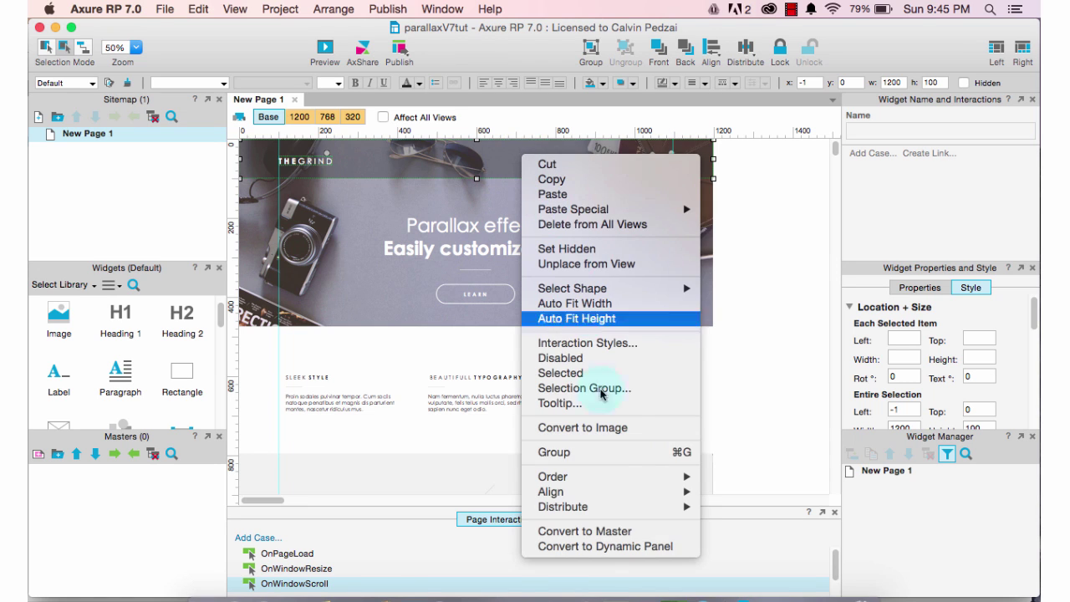
{"action": "left_click", "coordinate": [608, 547]}
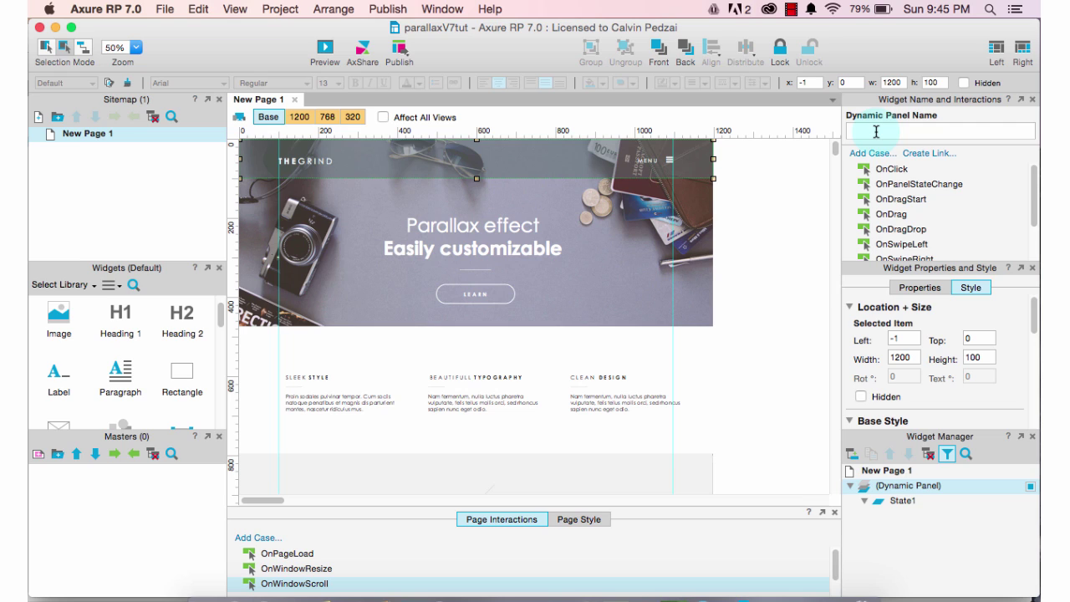
Name the header's dynamic panel Header_menu.
{"action": "left_click", "coordinate": [876, 131]}
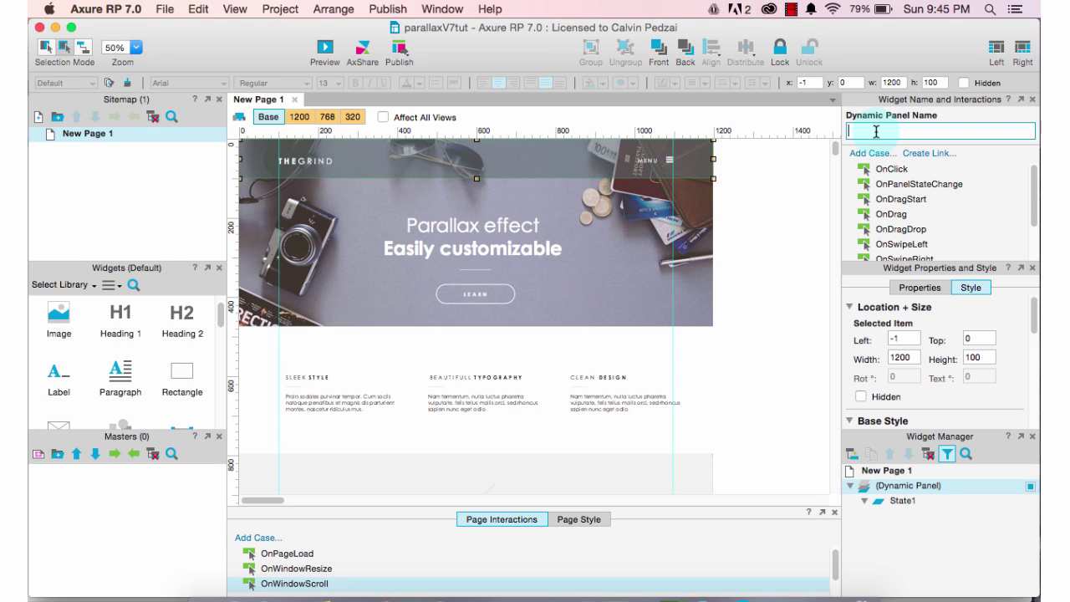
{"action": "left_click", "coordinate": [876, 132]}
{"action": "type", "text": "Header_menu"}
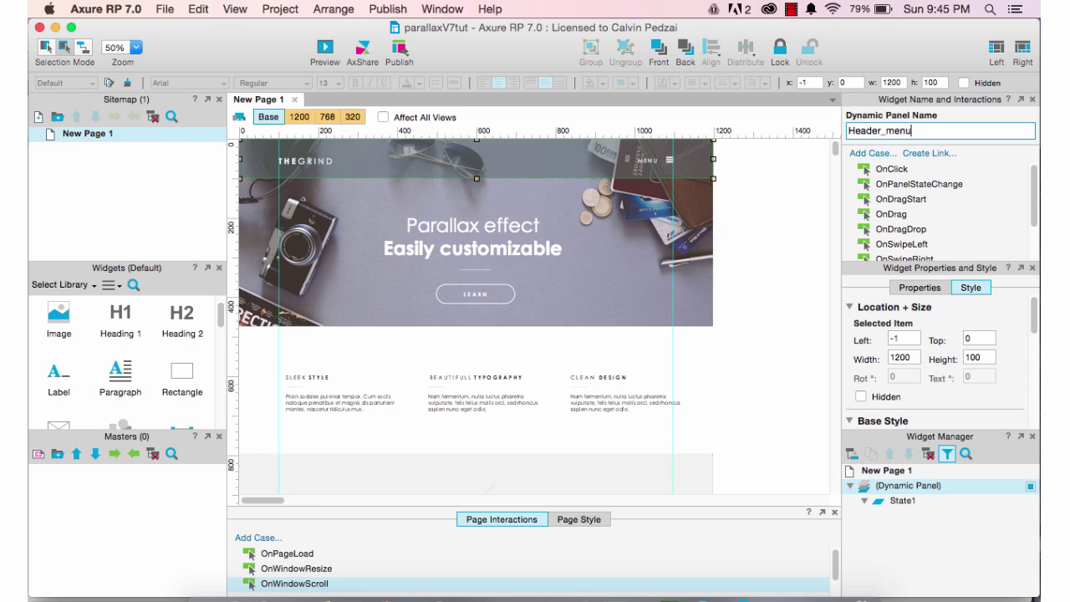
{"action": "left_click", "coordinate": [773, 316]}
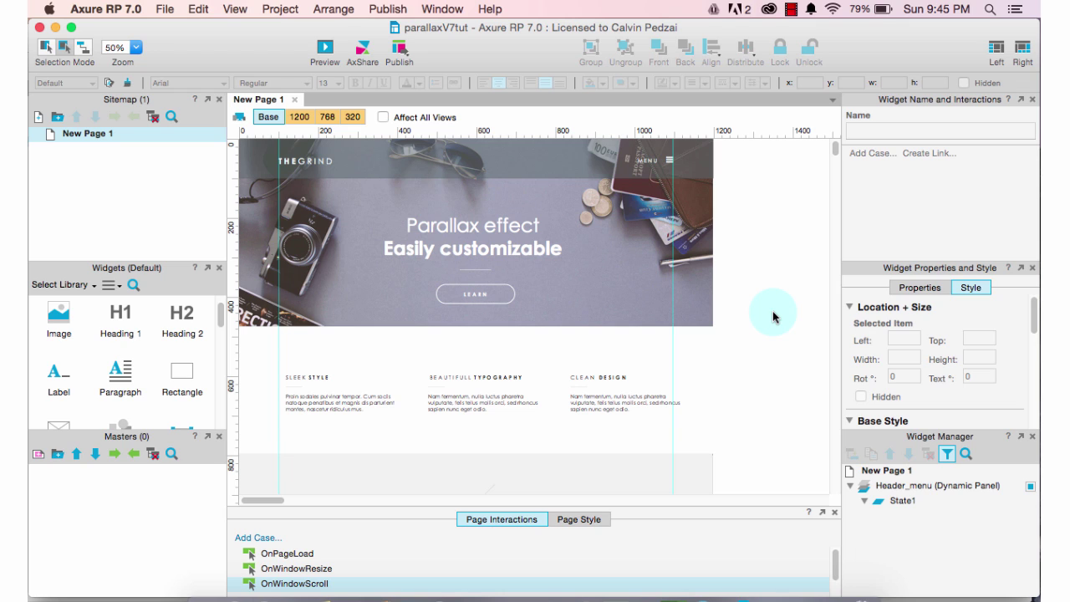
Pin the Header_menu panel to the browser window, keeping the left and top pins and the keep-in-front option.
{"action": "right_click", "coordinate": [563, 162]}
{"action": "left_click", "coordinate": [520, 165]}
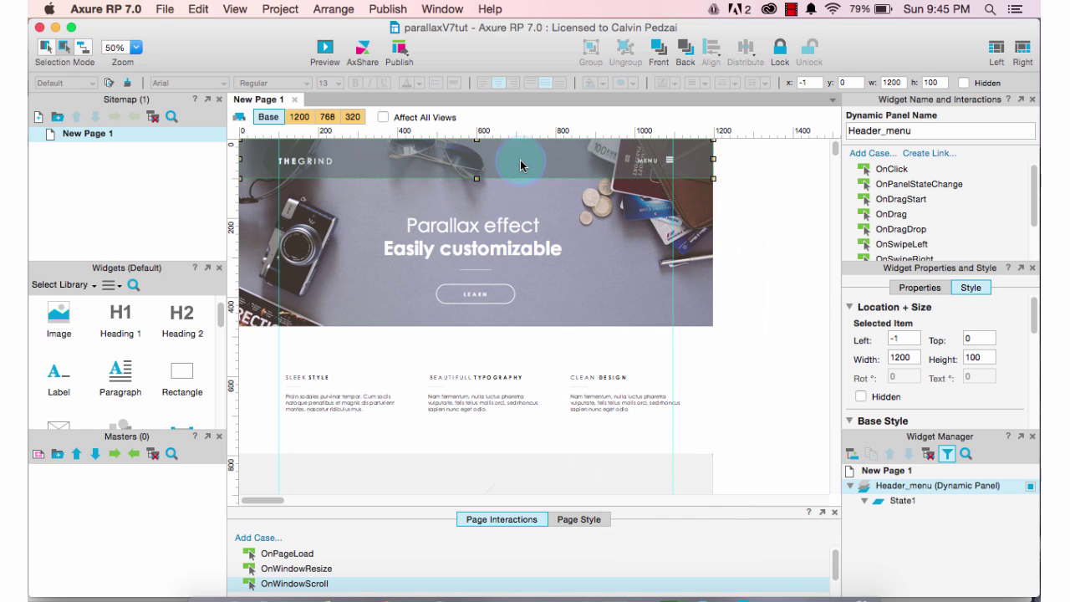
{"action": "right_click", "coordinate": [458, 170]}
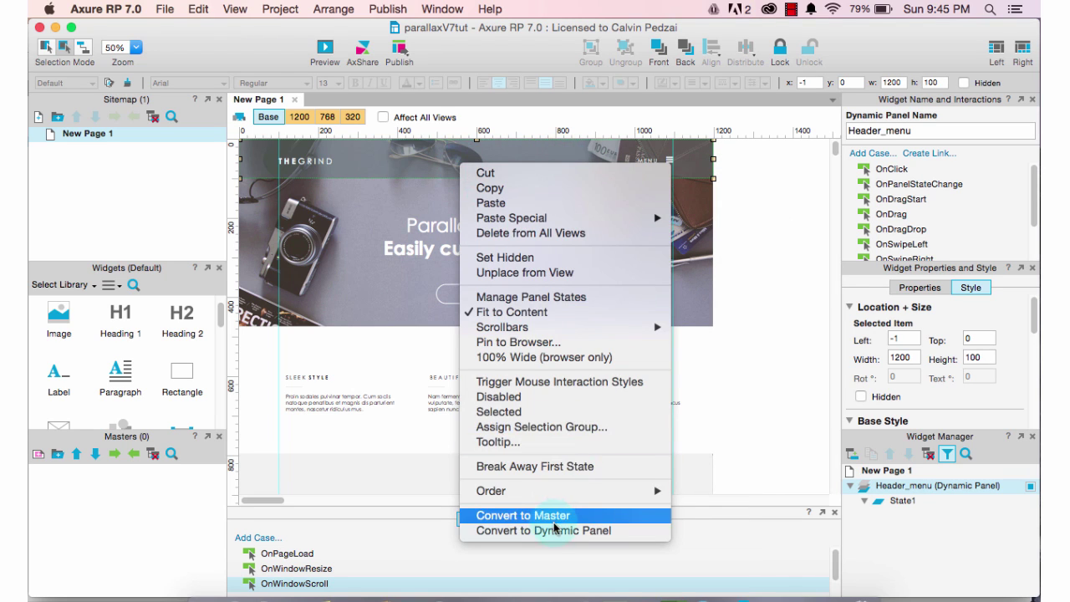
{"action": "left_click", "coordinate": [525, 343]}
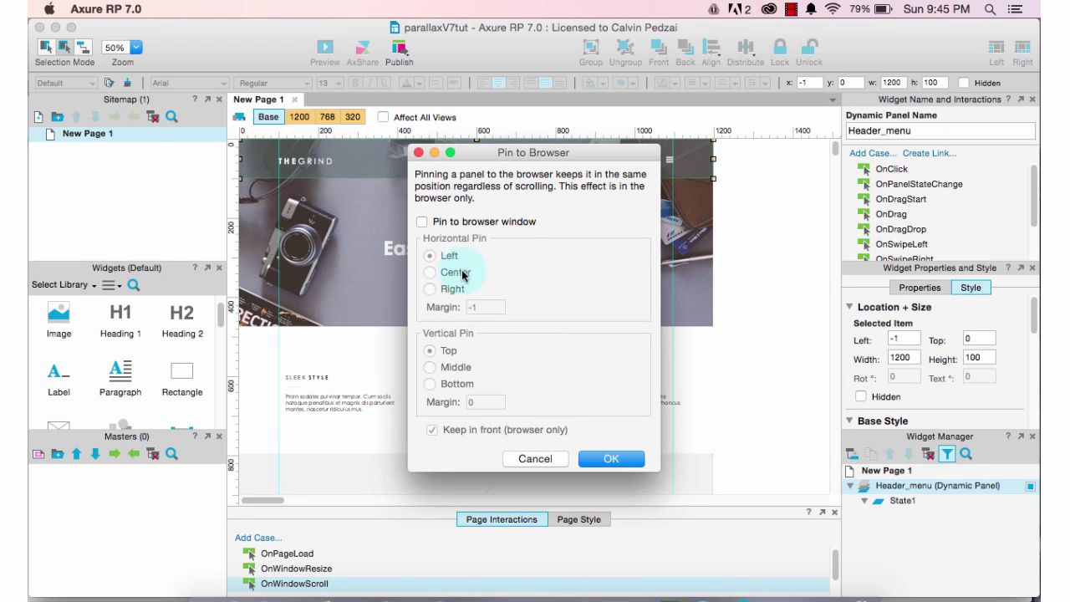
{"action": "left_click", "coordinate": [422, 222]}
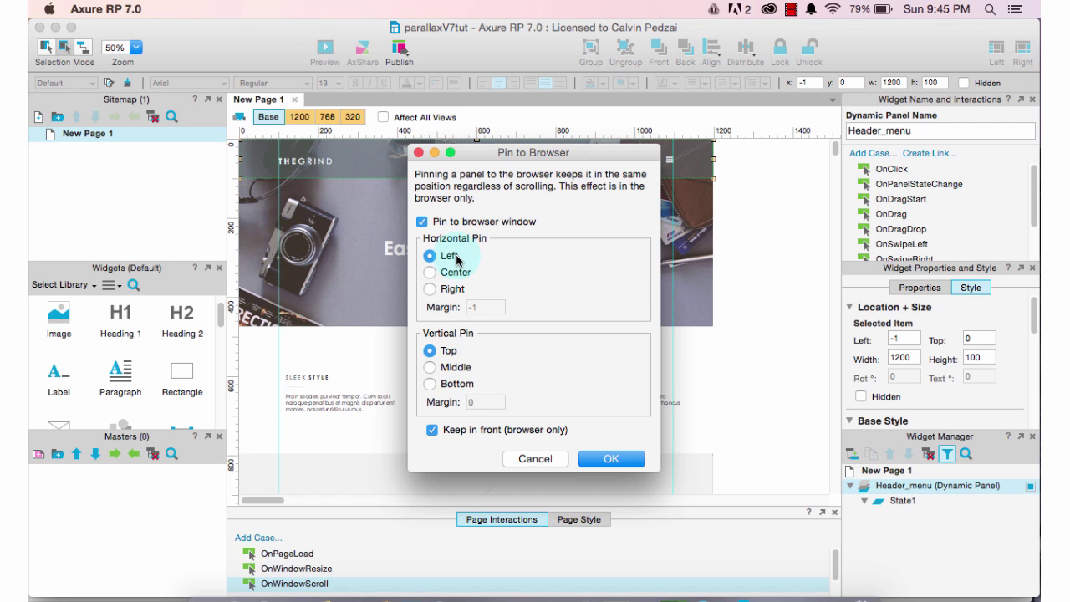
{"action": "left_click", "coordinate": [613, 460]}
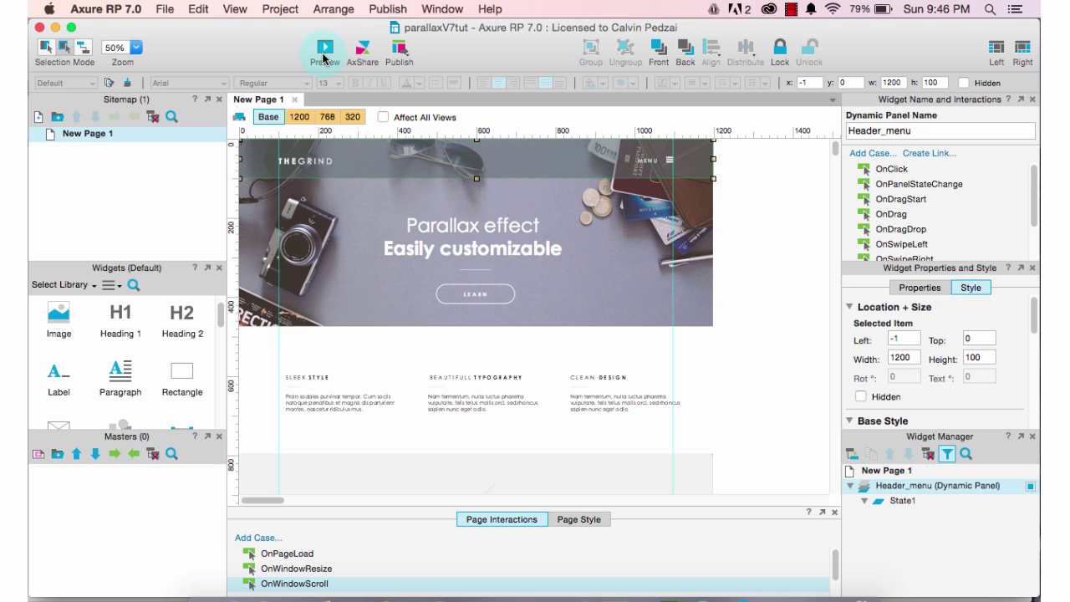
Preview the prototype in Chrome again and check the pinned header while scrolling through the whole page.
{"action": "left_click", "coordinate": [324, 53]}
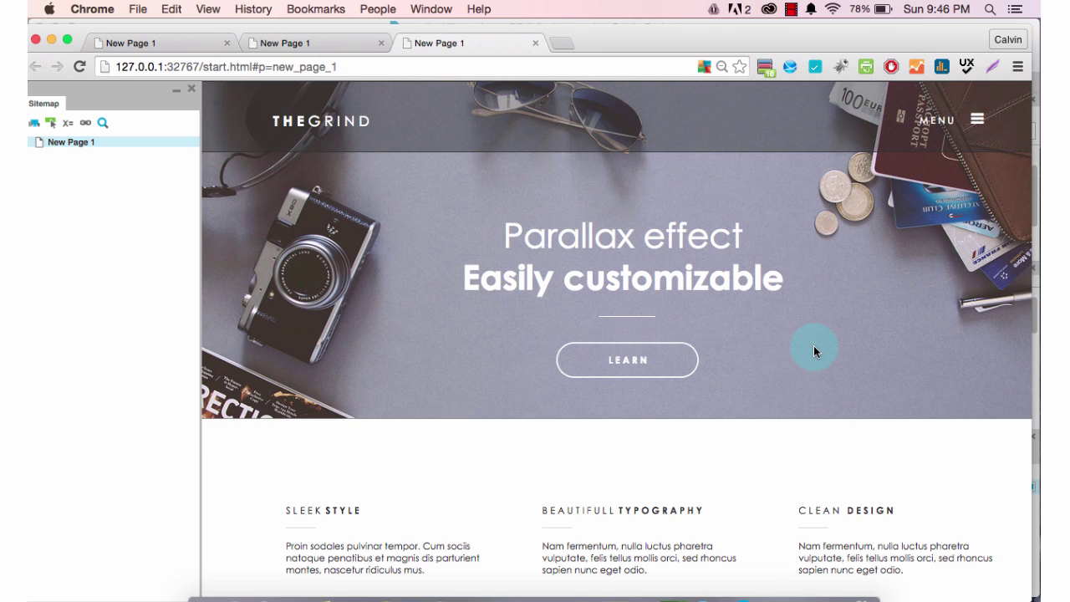
{"action": "scroll", "coordinate": [813, 346], "scroll_direction": "down", "scroll_amount": 3}
{"action": "scroll", "coordinate": [813, 346], "scroll_direction": "down", "scroll_amount": 8}
{"action": "scroll", "coordinate": [814, 350], "scroll_direction": "down", "scroll_amount": 18}
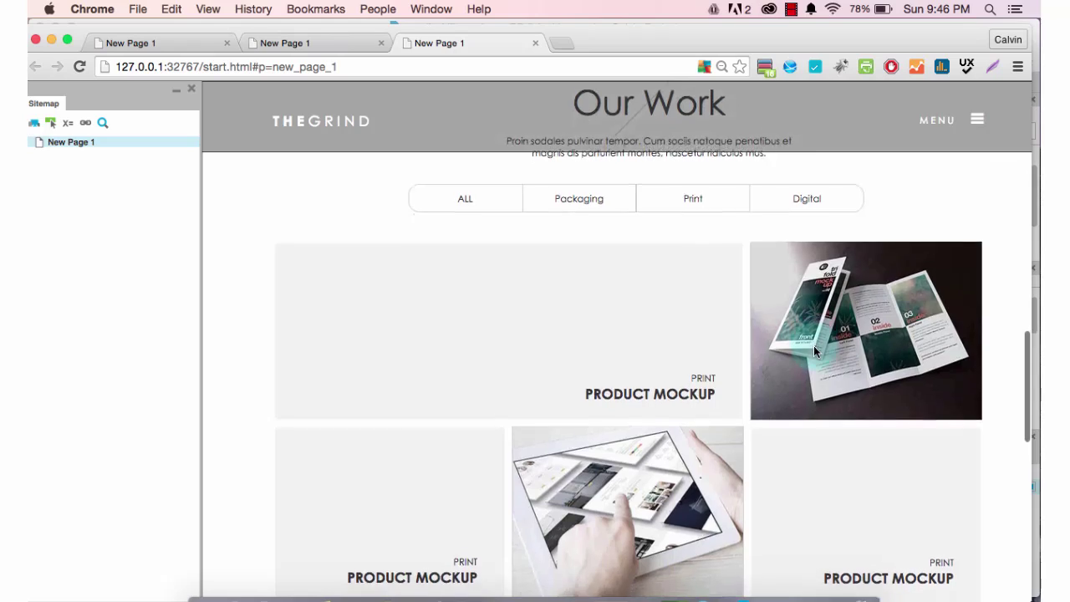
{"action": "scroll", "coordinate": [813, 345], "scroll_direction": "down", "scroll_amount": 15}
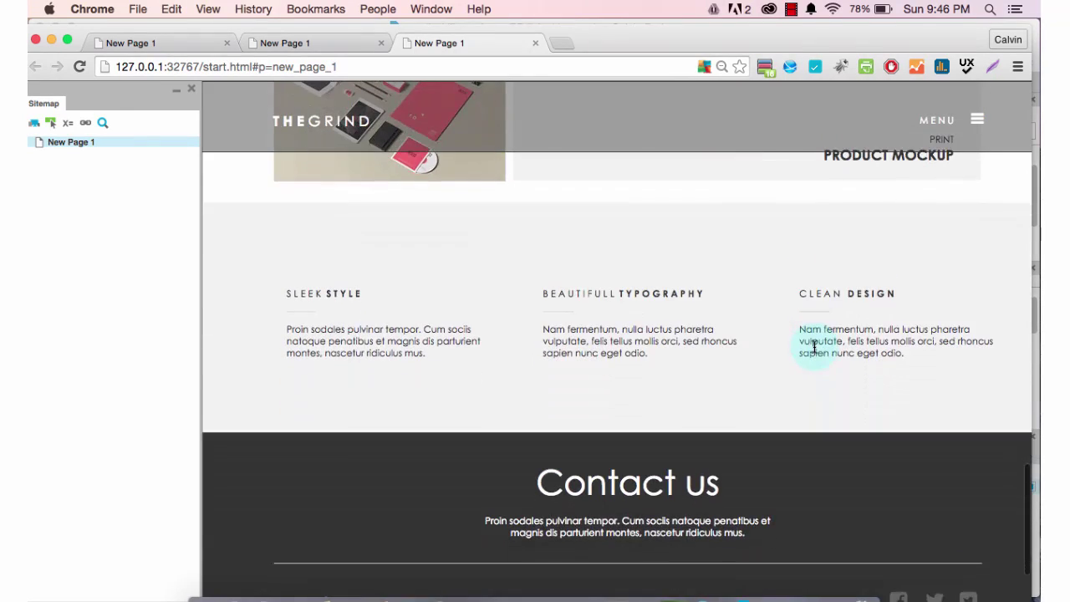
{"action": "scroll", "coordinate": [813, 345], "scroll_direction": "down", "scroll_amount": 2}
{"action": "scroll", "coordinate": [813, 345], "scroll_direction": "up", "scroll_amount": 4}
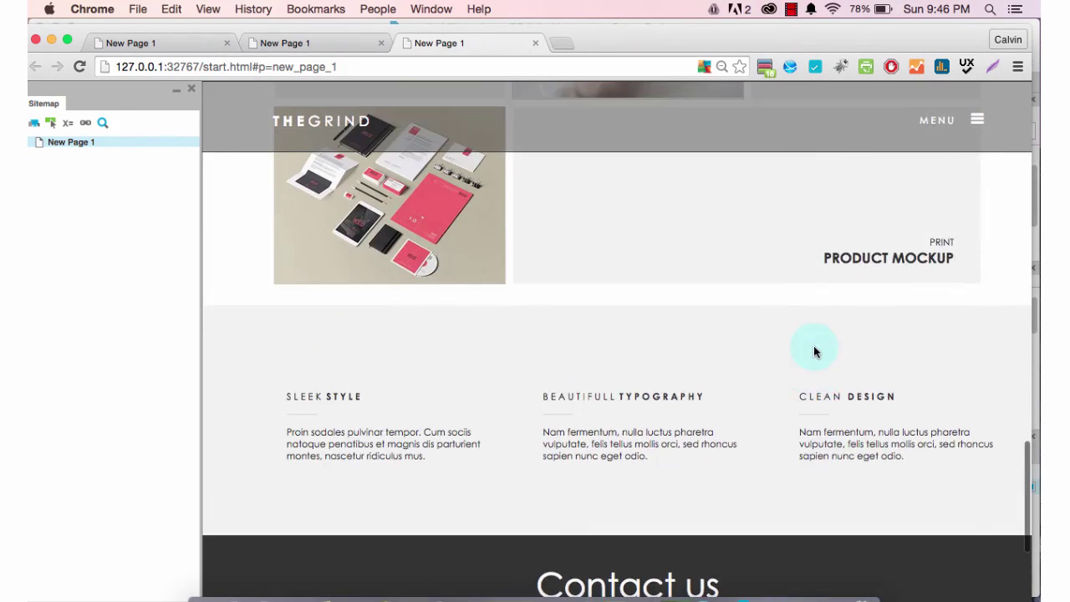
{"action": "scroll", "coordinate": [815, 351], "scroll_direction": "up", "scroll_amount": 12}
{"action": "scroll", "coordinate": [813, 346], "scroll_direction": "up", "scroll_amount": 2}
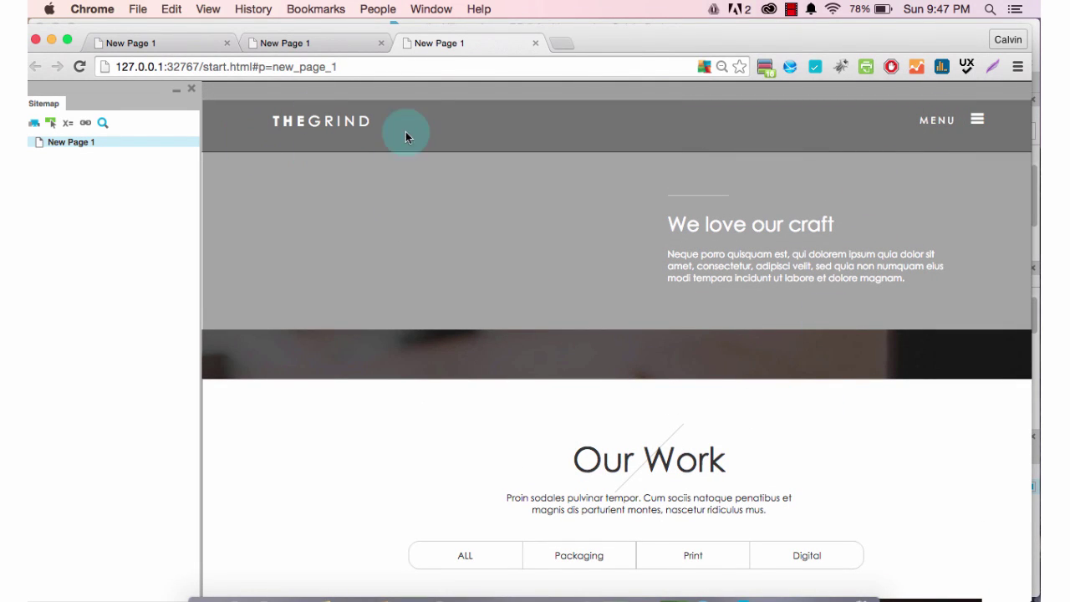
{"action": "scroll", "coordinate": [693, 351], "scroll_direction": "down", "scroll_amount": 5}
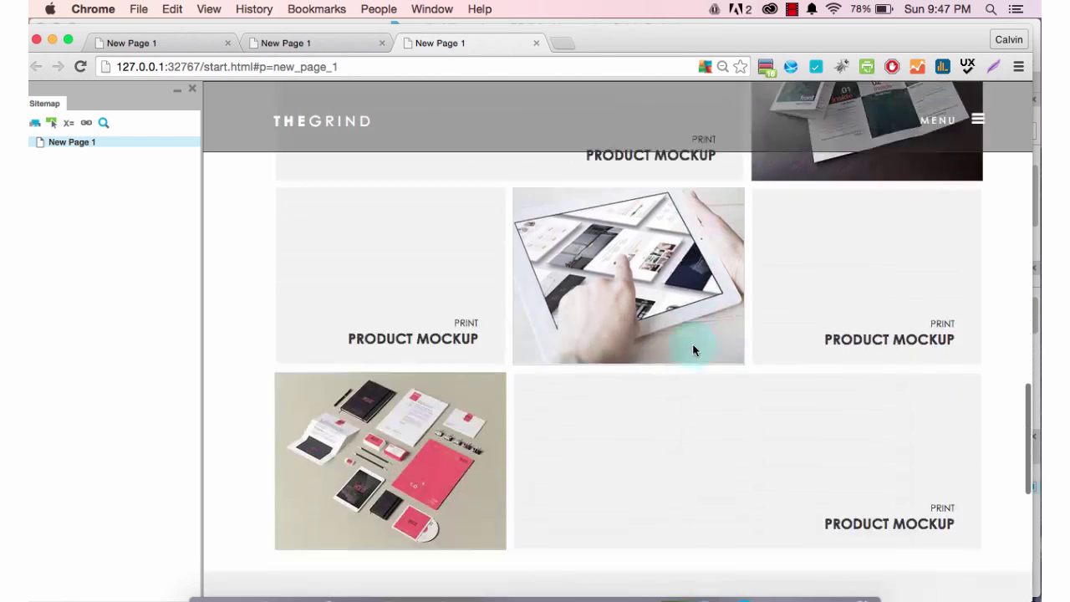
{"action": "scroll", "coordinate": [692, 345], "scroll_direction": "up", "scroll_amount": 10}
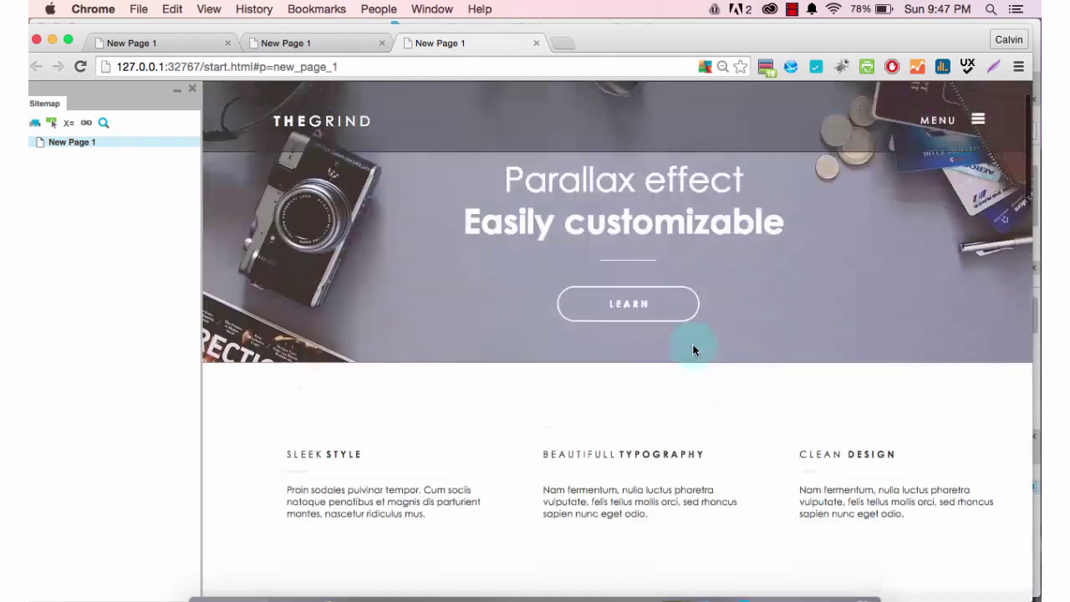
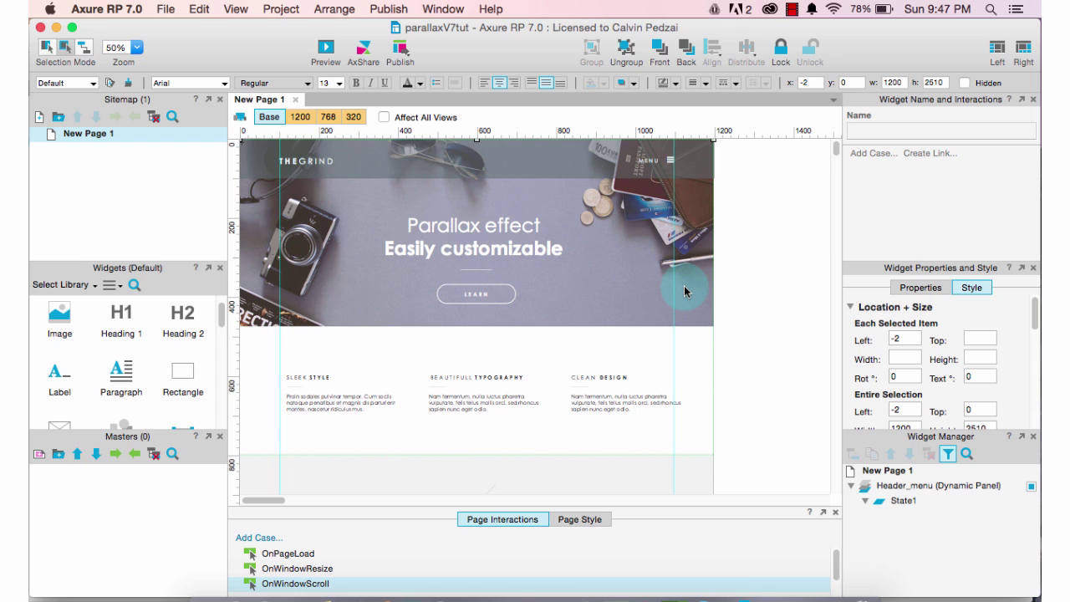
Move the selected background images out onto the empty canvas beside the page, to x 1330 and y 0.
{"action": "scroll", "coordinate": [683, 289], "scroll_direction": "down", "scroll_amount": 1}
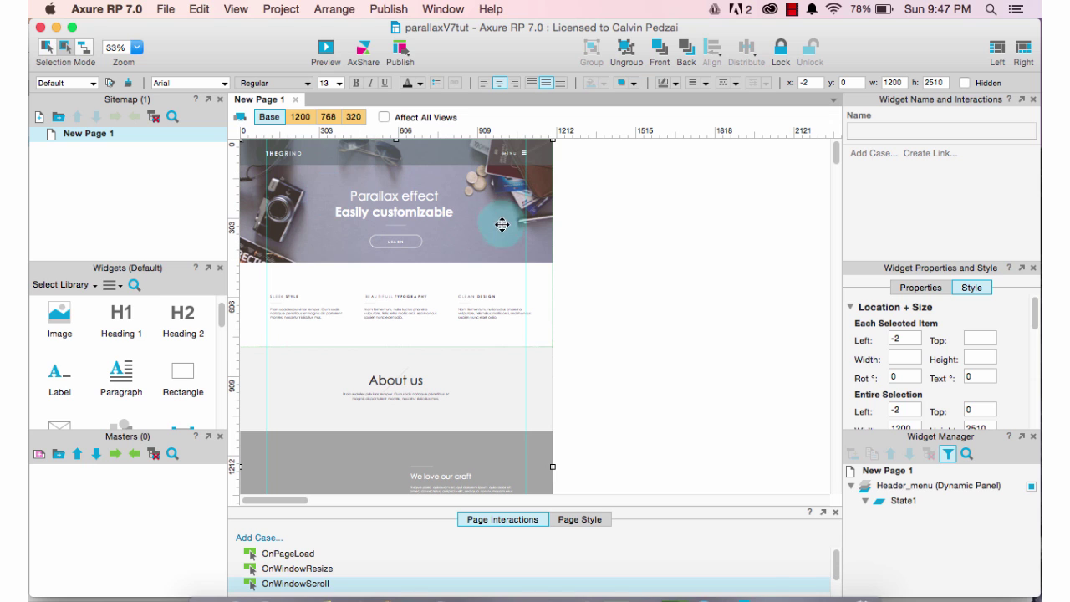
{"action": "left_click_drag", "start_coordinate": [493, 234], "coordinate": [775, 281]}
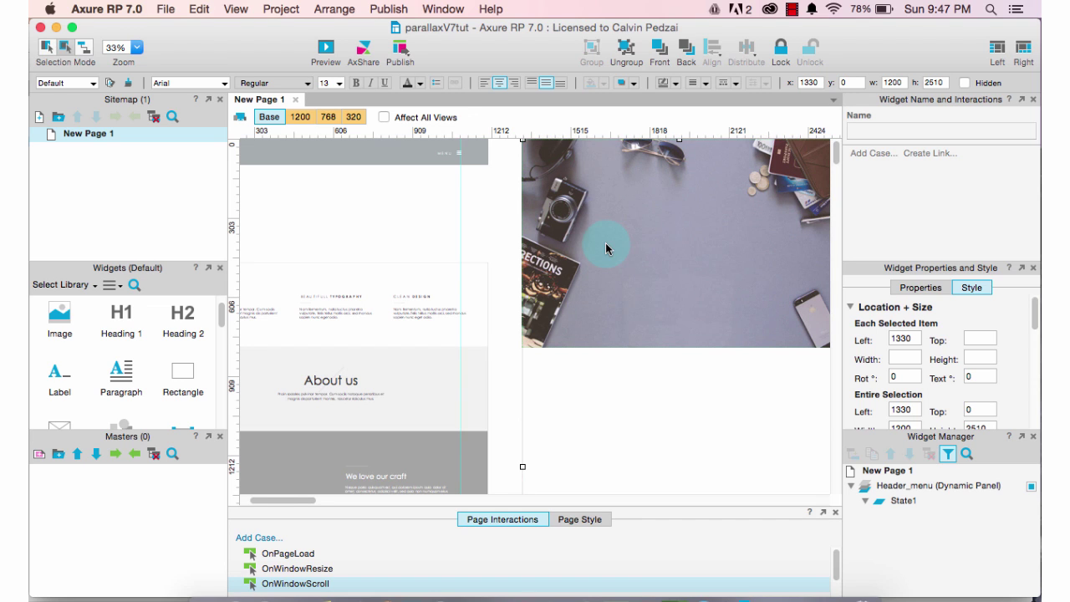
{"action": "scroll", "coordinate": [605, 242], "scroll_direction": "right", "scroll_amount": 2}
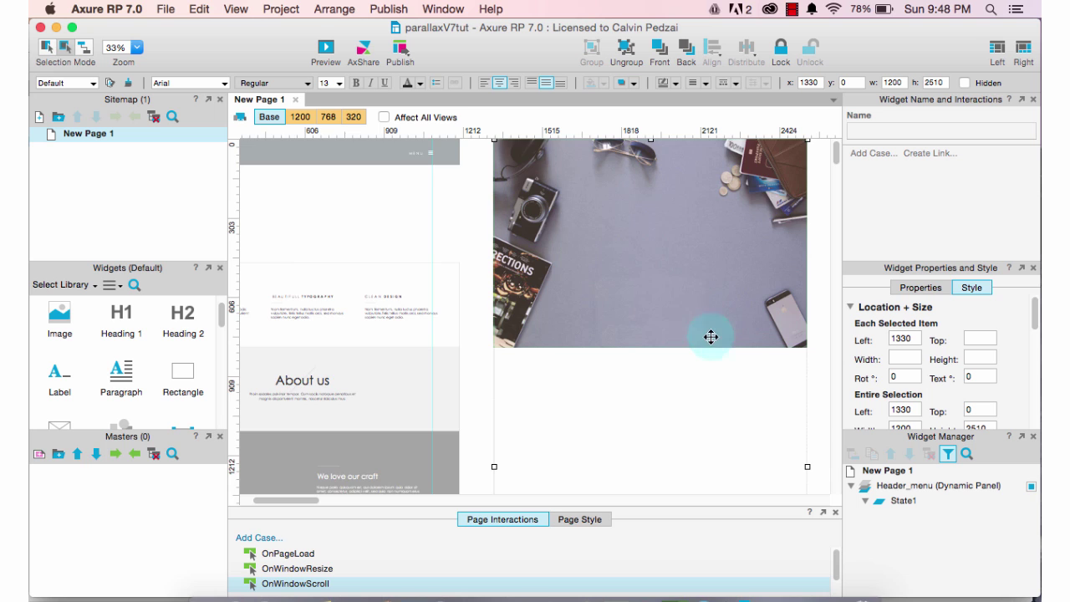
Examine the two background images beside the page, the gap between them and the page sections they line up with.
{"action": "scroll", "coordinate": [710, 335], "scroll_direction": "down", "scroll_amount": 5}
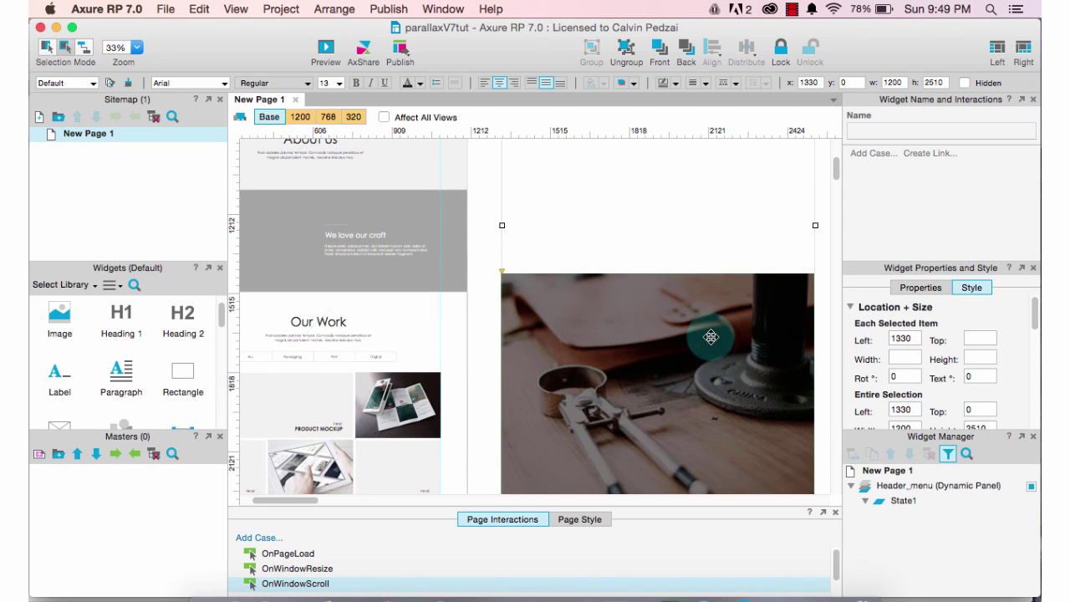
{"action": "scroll", "coordinate": [710, 337], "scroll_direction": "down", "scroll_amount": 3}
{"action": "scroll", "coordinate": [720, 285], "scroll_direction": "down", "scroll_amount": 1}
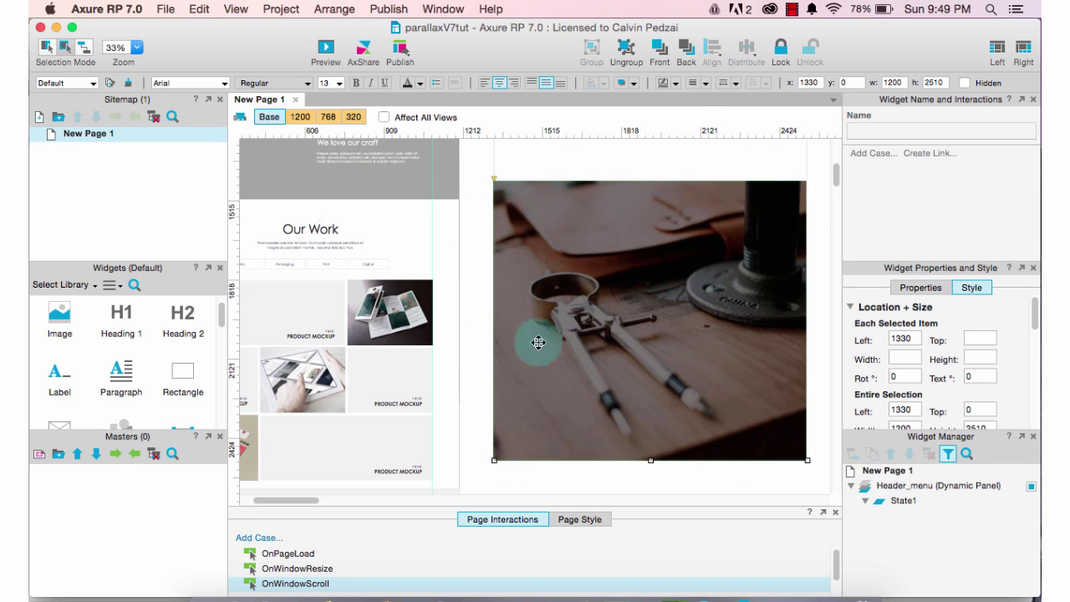
{"action": "scroll", "coordinate": [626, 376], "scroll_direction": "up", "scroll_amount": 5}
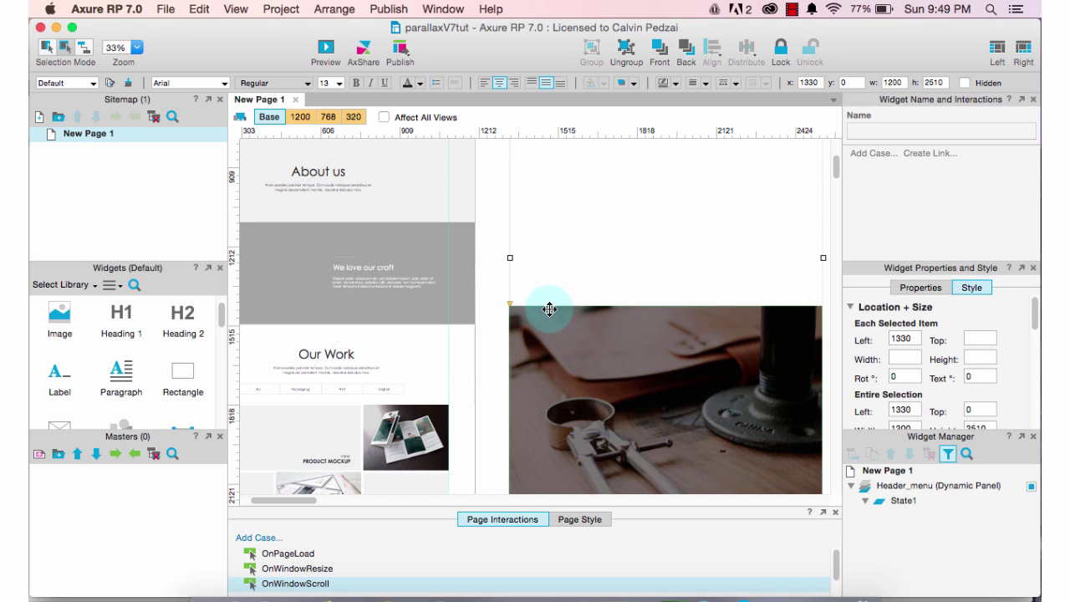
{"action": "scroll", "coordinate": [549, 309], "scroll_direction": "up", "scroll_amount": 5}
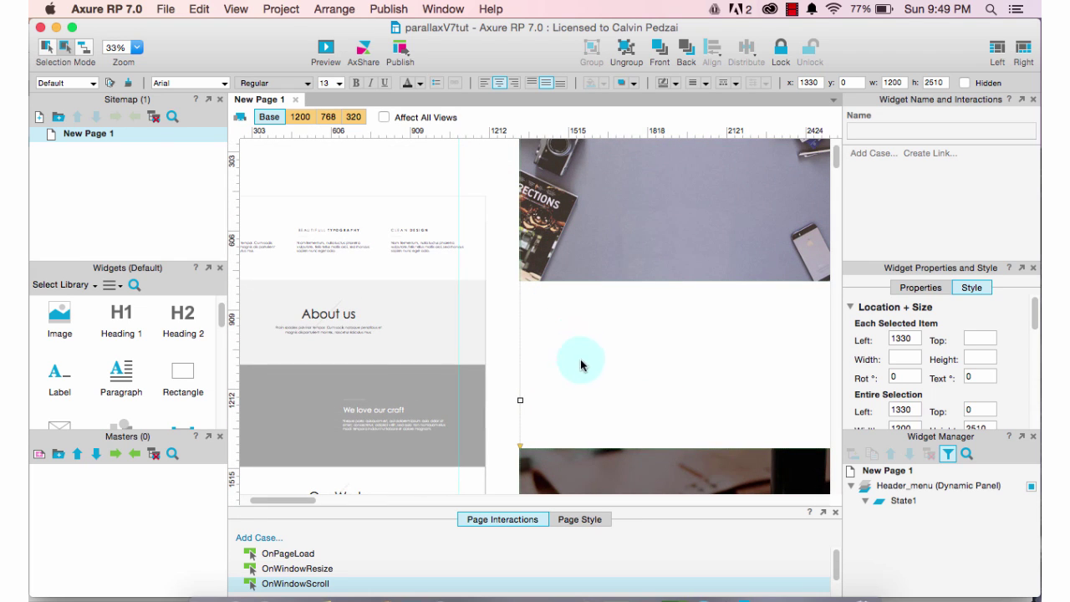
{"action": "scroll", "coordinate": [585, 383], "scroll_direction": "down", "scroll_amount": 2}
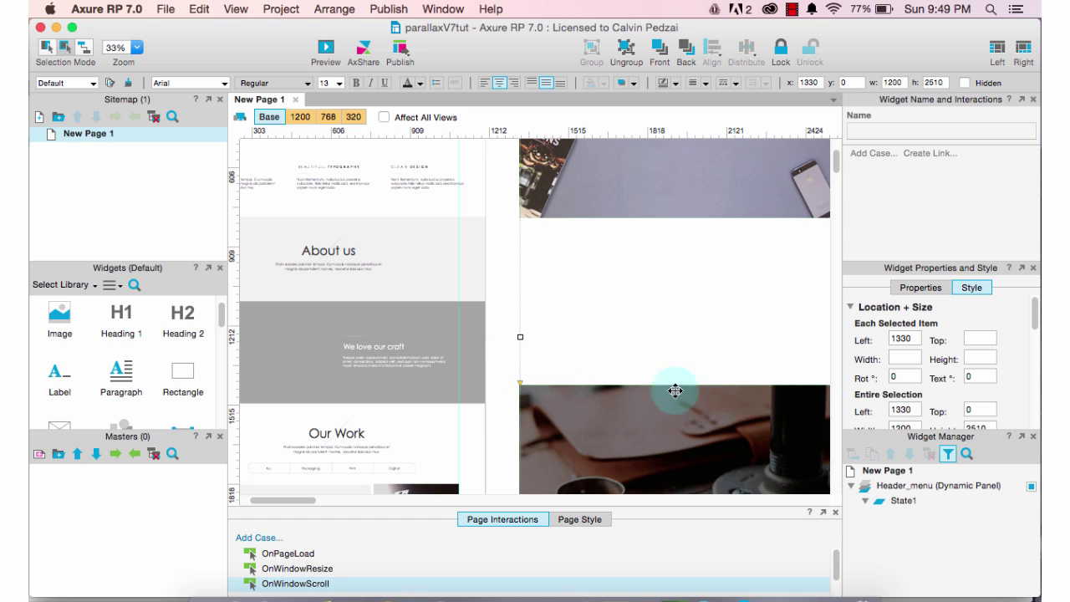
{"action": "scroll", "coordinate": [732, 392], "scroll_direction": "right", "scroll_amount": 5}
{"action": "scroll", "coordinate": [731, 392], "scroll_direction": "up", "scroll_amount": 3}
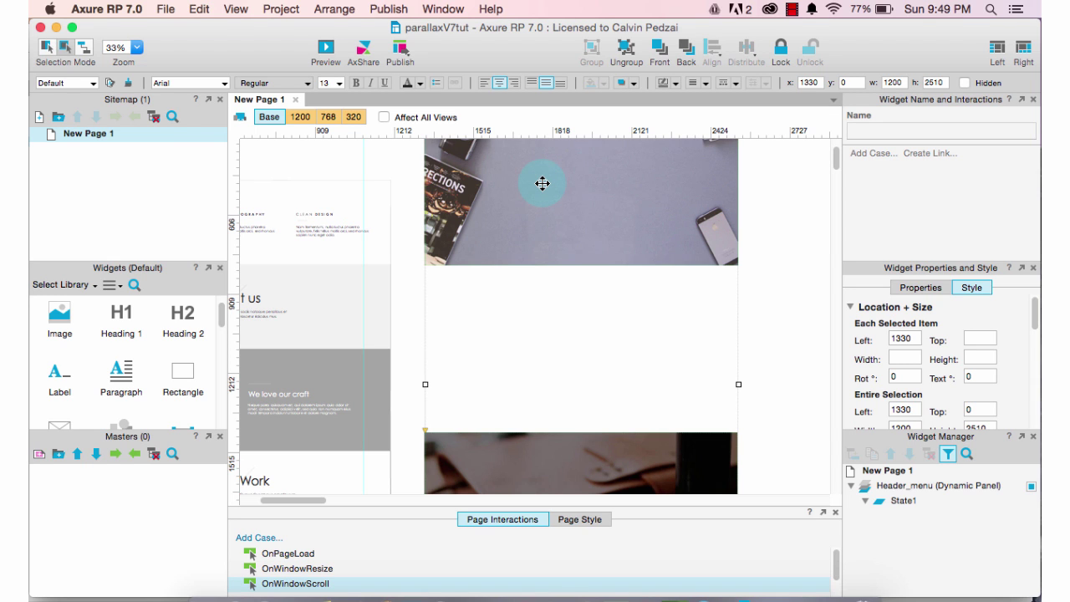
{"action": "scroll", "coordinate": [635, 259], "scroll_direction": "down", "scroll_amount": 5}
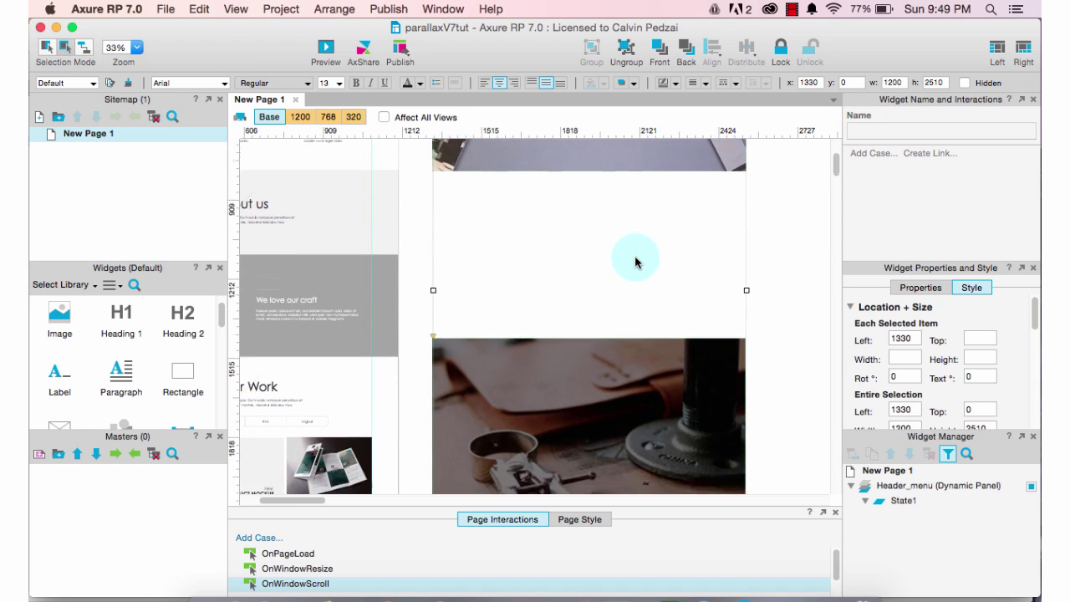
{"action": "scroll", "coordinate": [635, 257], "scroll_direction": "down", "scroll_amount": 2}
{"action": "scroll", "coordinate": [635, 258], "scroll_direction": "up", "scroll_amount": 9}
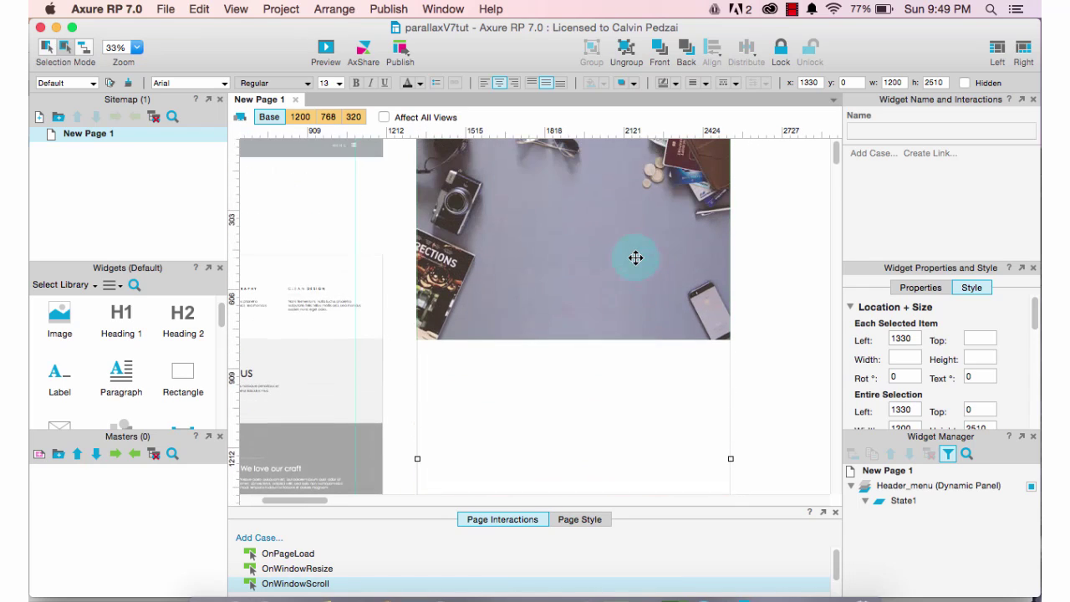
Convert the background images into one dynamic panel and name it background_image.
{"action": "right_click", "coordinate": [635, 262]}
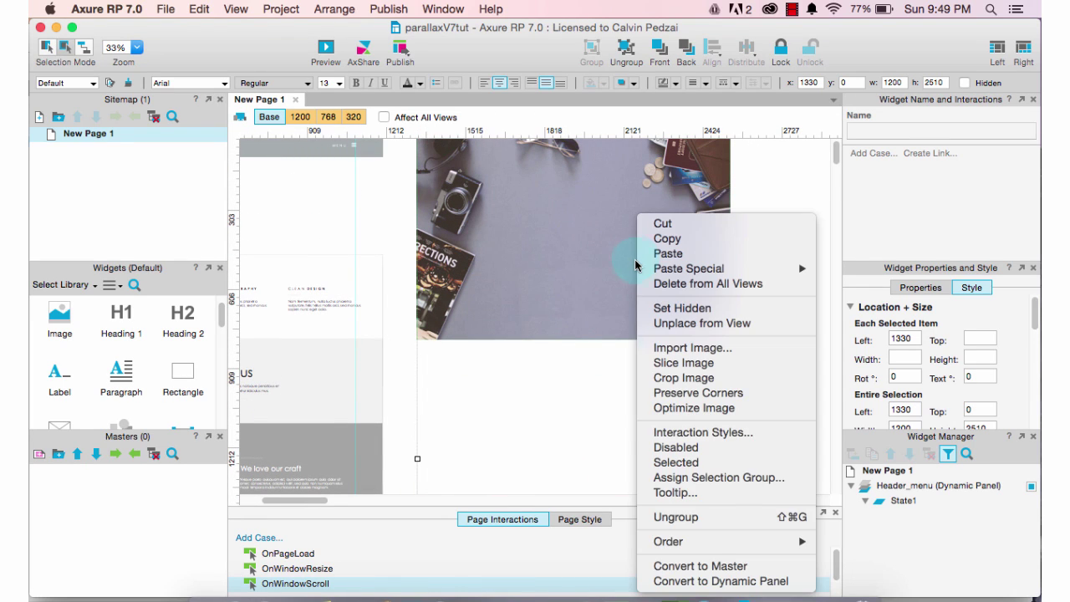
{"action": "left_click", "coordinate": [712, 585]}
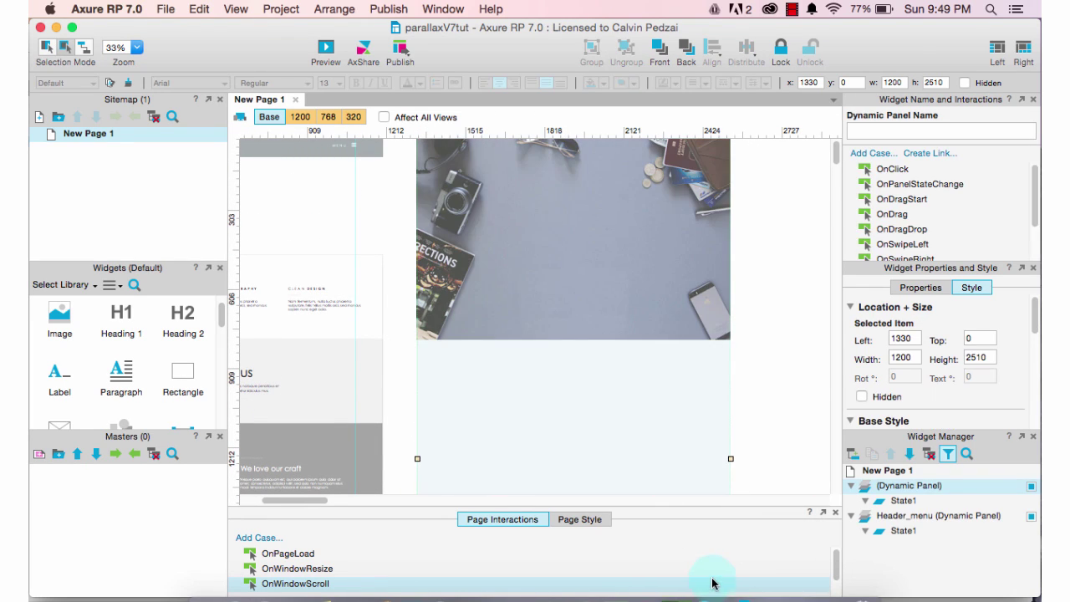
{"action": "left_click", "coordinate": [875, 132]}
{"action": "type", "text": "background_image"}
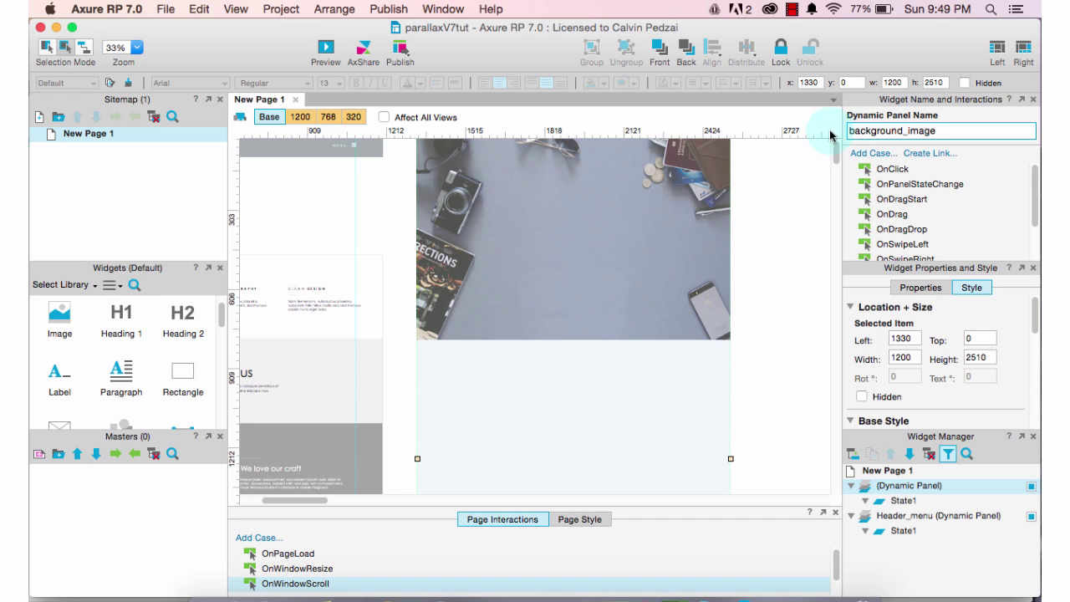
{"action": "key", "text": "Return"}
{"action": "left_click", "coordinate": [776, 264]}
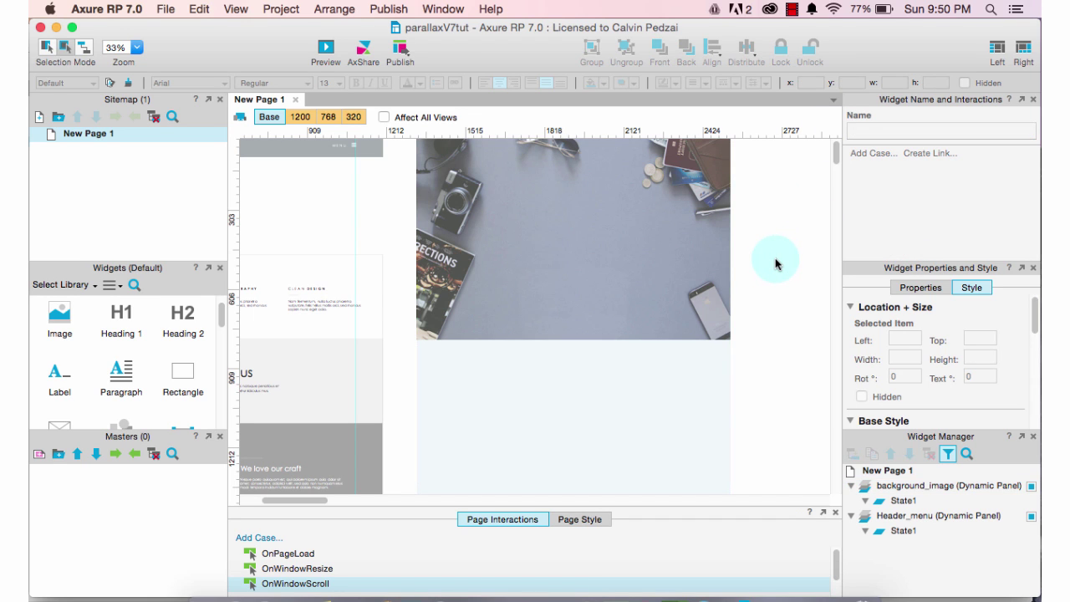
Move the background_image panel back behind the page content, to x 0 and y 0.
{"action": "scroll", "coordinate": [757, 215], "scroll_direction": "left", "scroll_amount": 5}
{"action": "scroll", "coordinate": [757, 212], "scroll_direction": "left", "scroll_amount": 3}
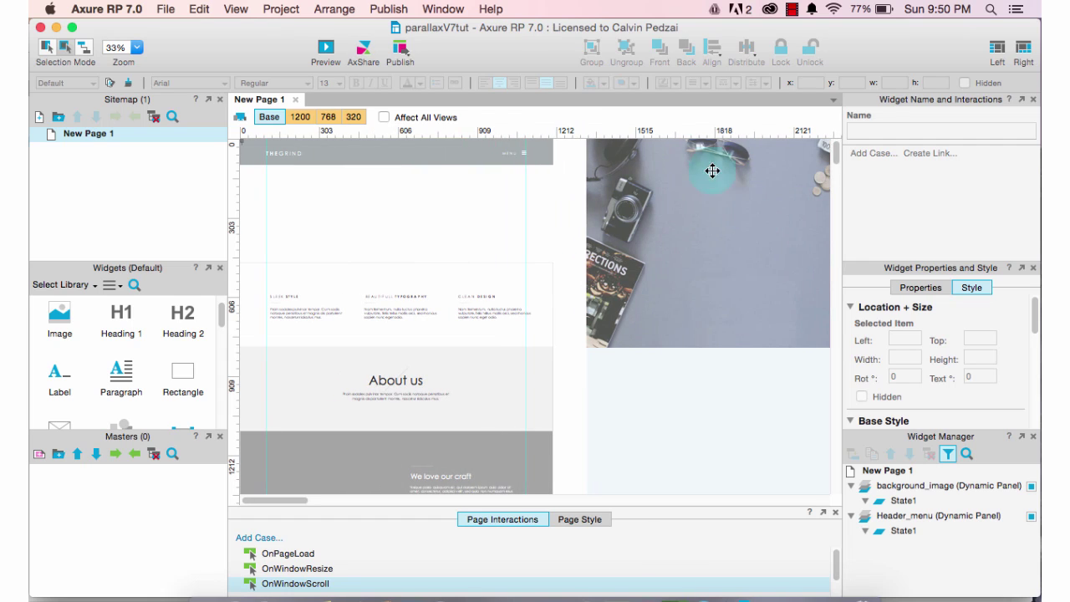
{"action": "left_click", "coordinate": [652, 188]}
{"action": "left_click_drag", "start_coordinate": [565, 209], "coordinate": [380, 192]}
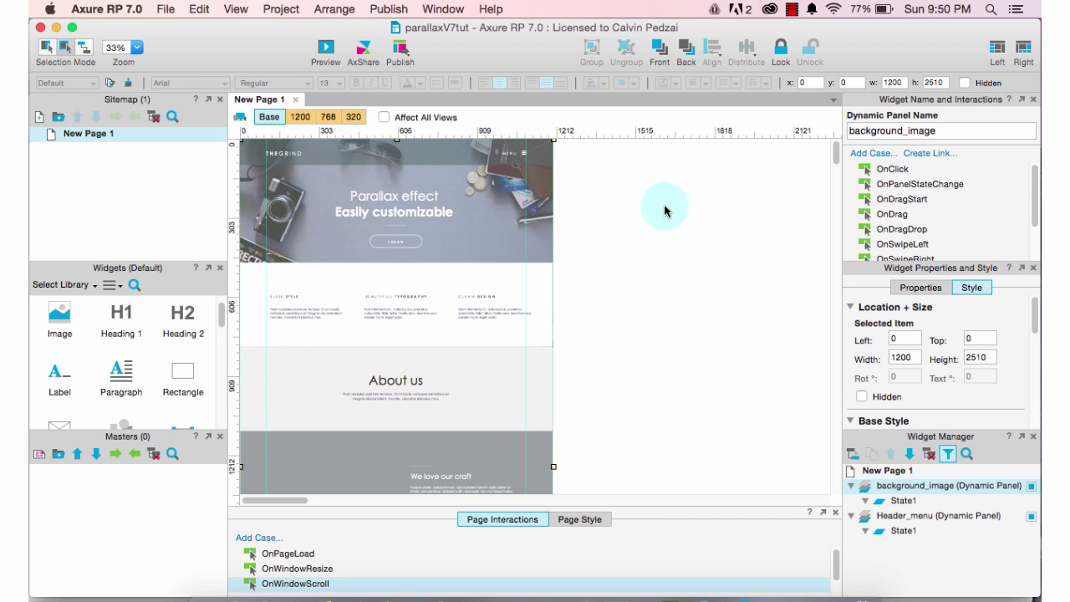
Fine-tune the background_image panel's horizontal position to x -2, checking its edge against the page sections.
{"action": "scroll", "coordinate": [664, 210], "scroll_direction": "up", "scroll_amount": 1}
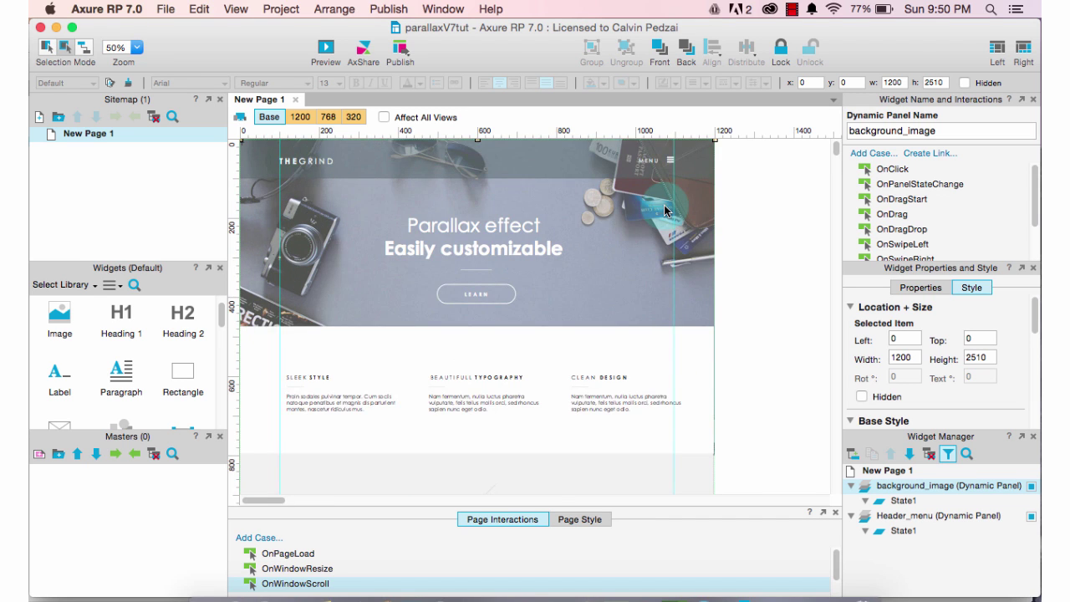
{"action": "scroll", "coordinate": [664, 211], "scroll_direction": "up", "scroll_amount": 1}
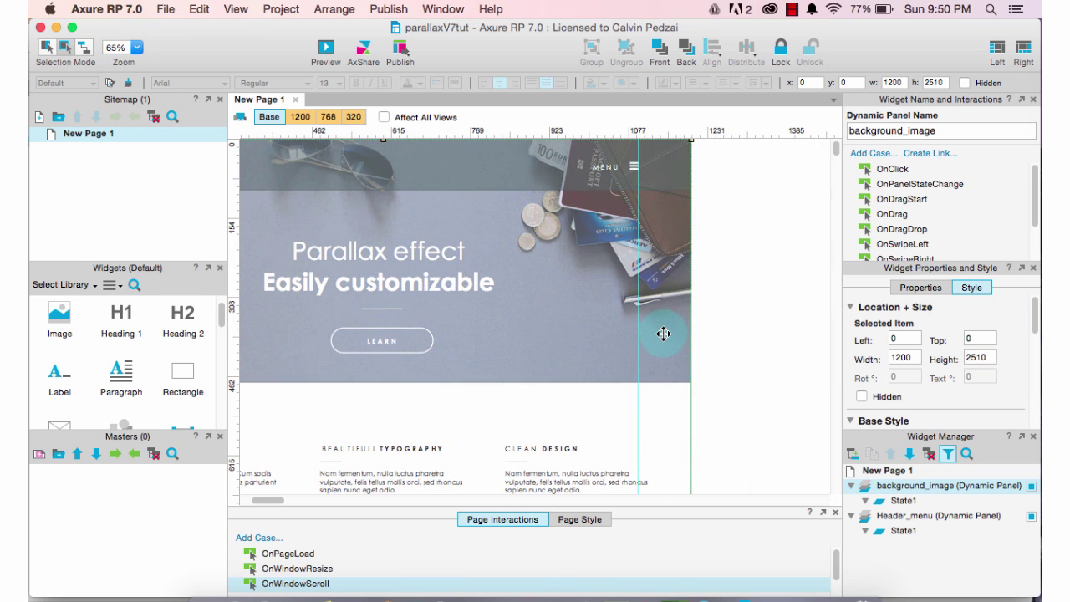
{"action": "scroll", "coordinate": [742, 359], "scroll_direction": "down", "scroll_amount": 3}
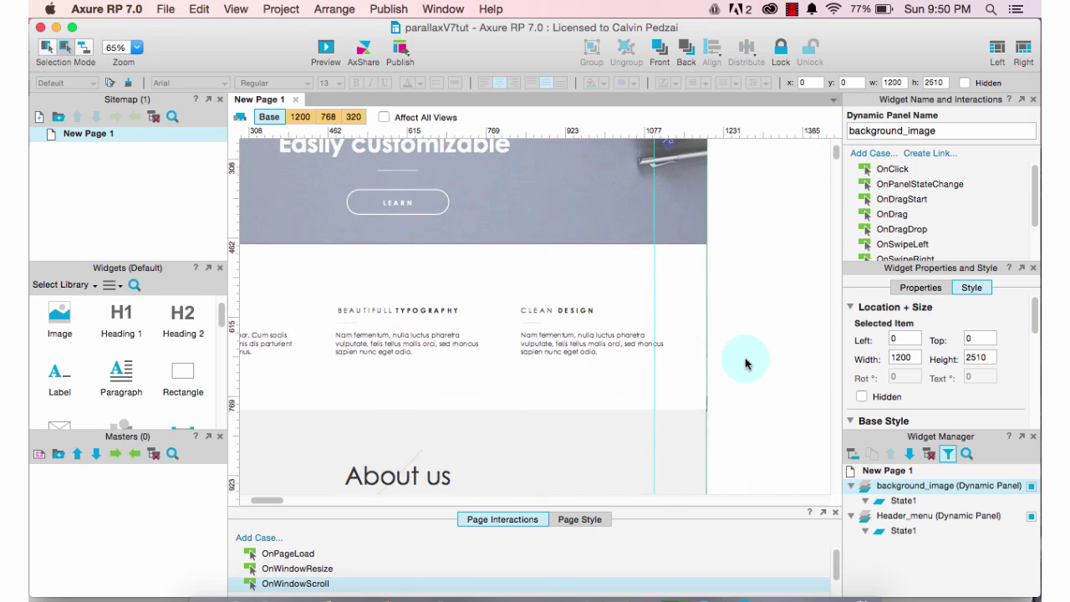
{"action": "scroll", "coordinate": [756, 309], "scroll_direction": "up", "scroll_amount": 1}
{"action": "left_click", "coordinate": [756, 307]}
{"action": "scroll", "coordinate": [705, 260], "scroll_direction": "left", "scroll_amount": 1}
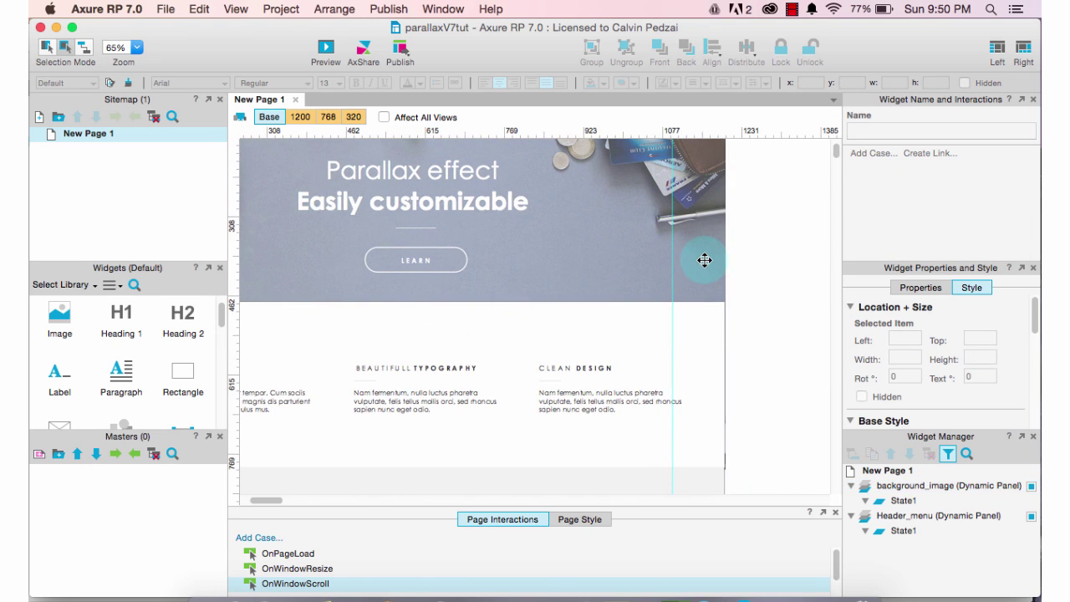
{"action": "left_click", "coordinate": [705, 260]}
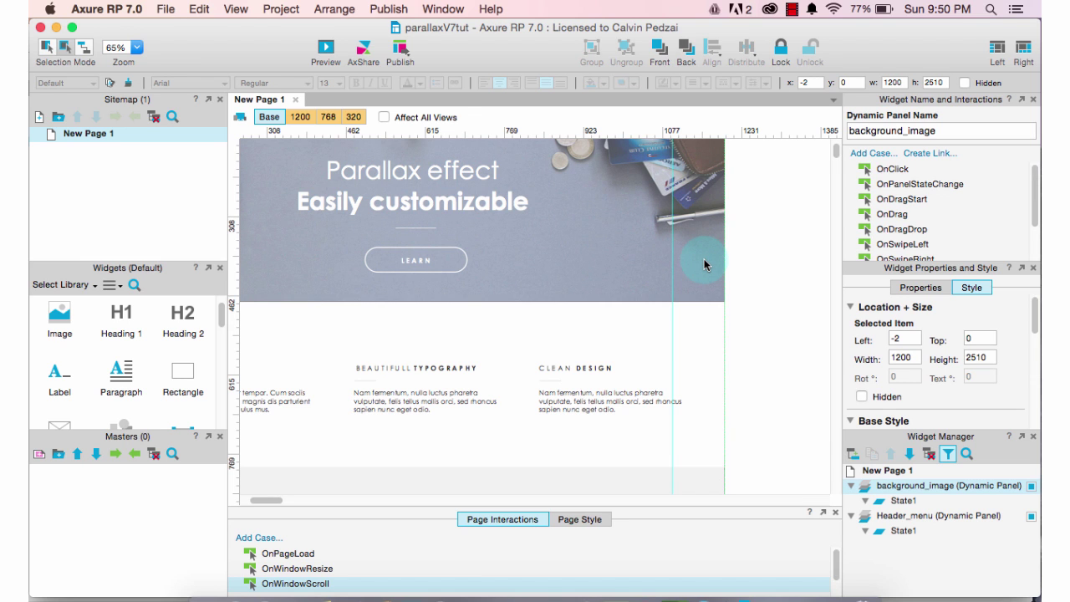
{"action": "left_click", "coordinate": [765, 264]}
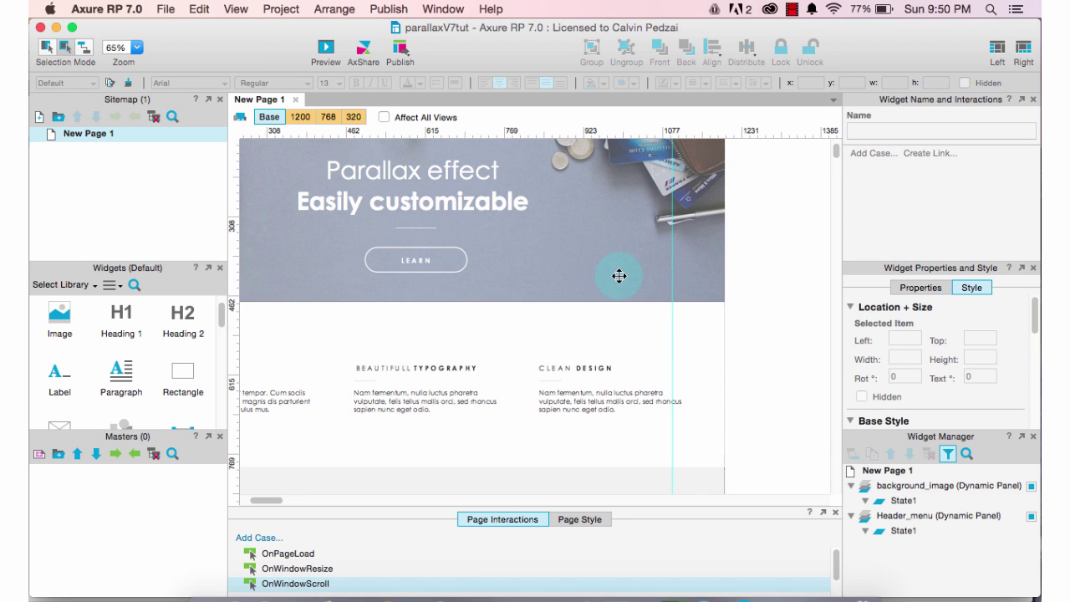
Add an OnWindowScroll case to the page with a Move action for the background_image panel, using the "to" move type.
{"action": "scroll", "coordinate": [619, 276], "scroll_direction": "left", "scroll_amount": 2}
{"action": "scroll", "coordinate": [618, 276], "scroll_direction": "up", "scroll_amount": 1}
{"action": "scroll", "coordinate": [618, 275], "scroll_direction": "up", "scroll_amount": 2}
{"action": "scroll", "coordinate": [618, 275], "scroll_direction": "right", "scroll_amount": 2}
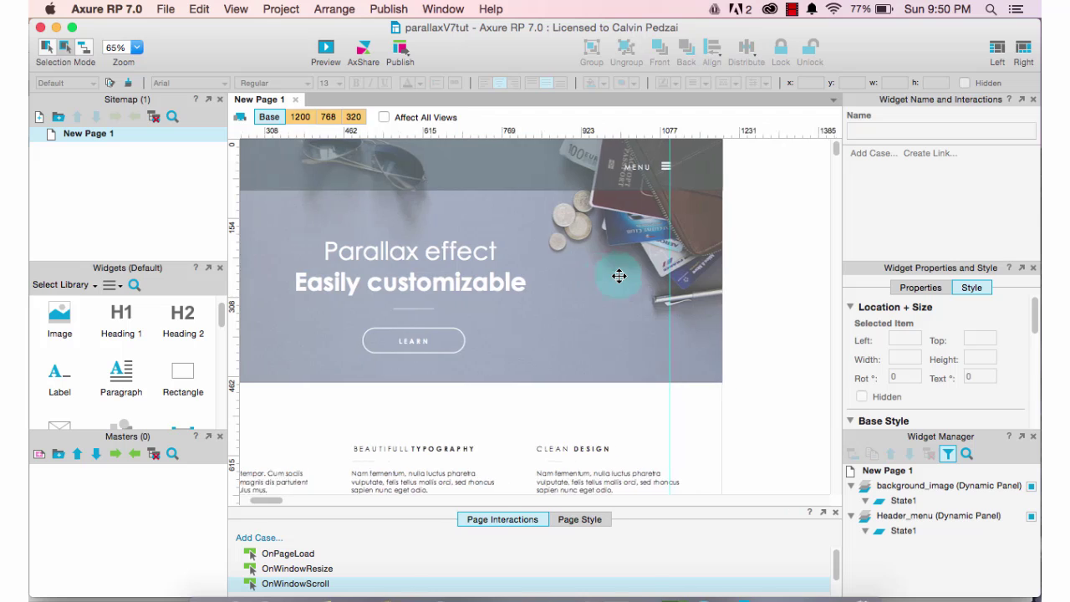
{"action": "scroll", "coordinate": [619, 276], "scroll_direction": "left", "scroll_amount": 3}
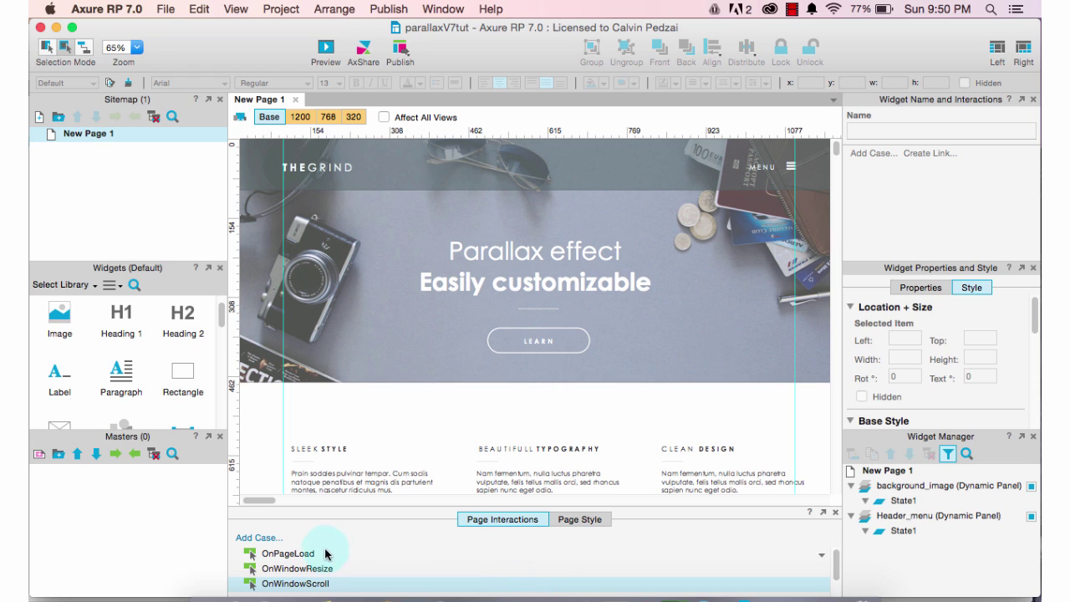
{"action": "scroll", "coordinate": [326, 552], "scroll_direction": "down", "scroll_amount": 2}
{"action": "scroll", "coordinate": [326, 551], "scroll_direction": "up", "scroll_amount": 2}
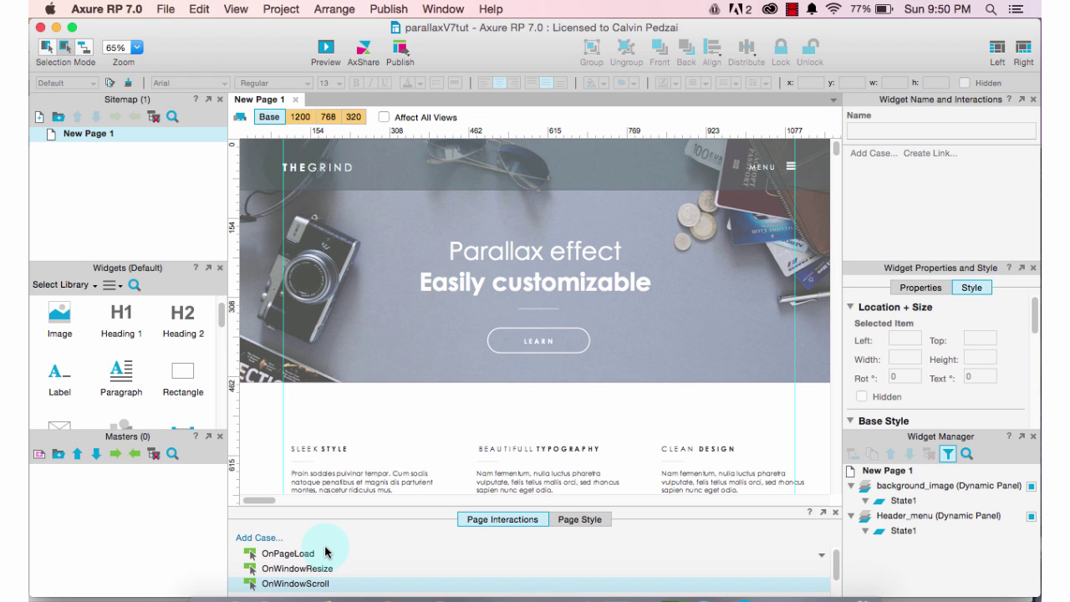
{"action": "double_click", "coordinate": [287, 585]}
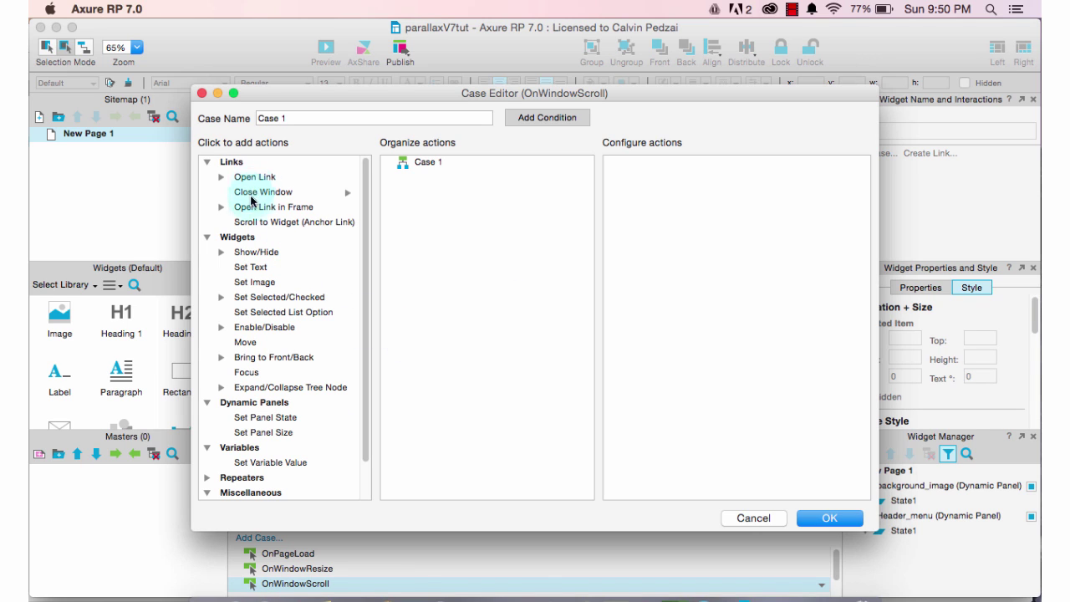
{"action": "left_click", "coordinate": [244, 343]}
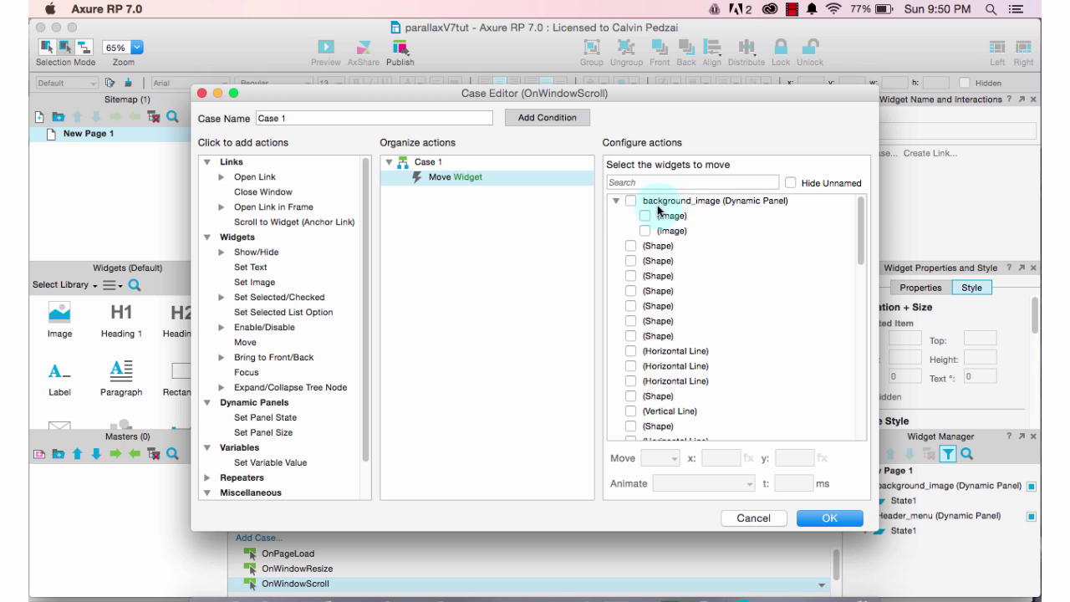
{"action": "left_click", "coordinate": [631, 201]}
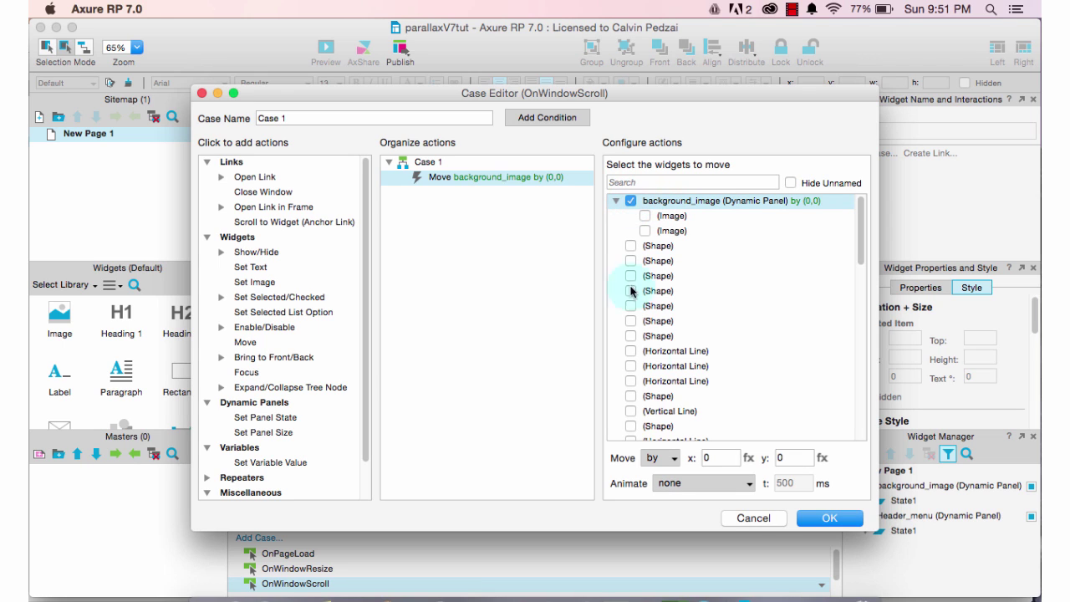
{"action": "left_click", "coordinate": [677, 459]}
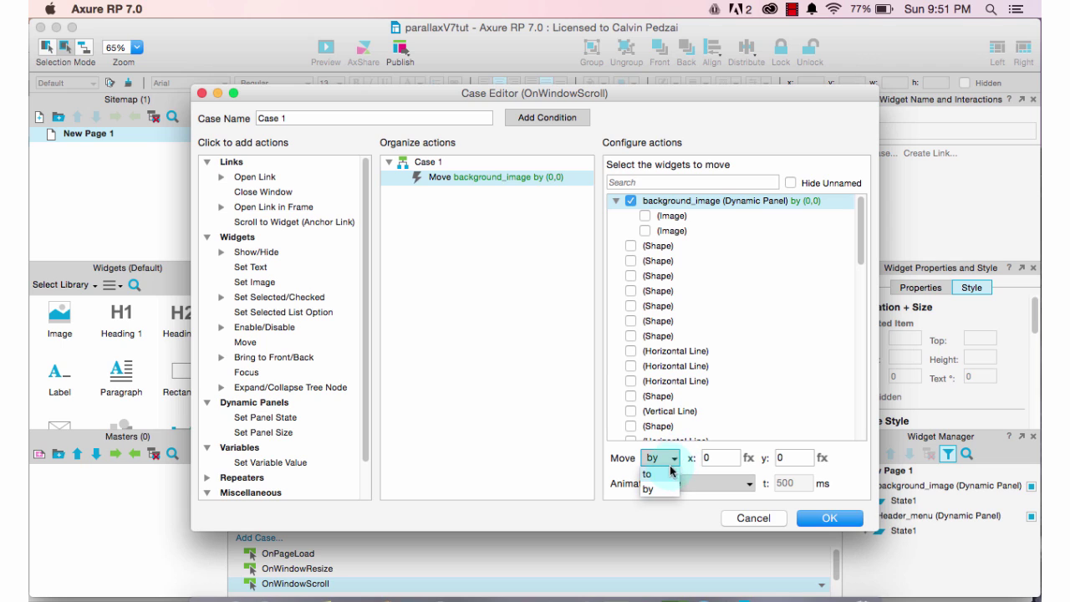
{"action": "left_click", "coordinate": [665, 473]}
Set the Move action's y value to the expression 0-[[Window.scrollY/1.5]], inserting the window scroll variable.
{"action": "left_click", "coordinate": [793, 458]}
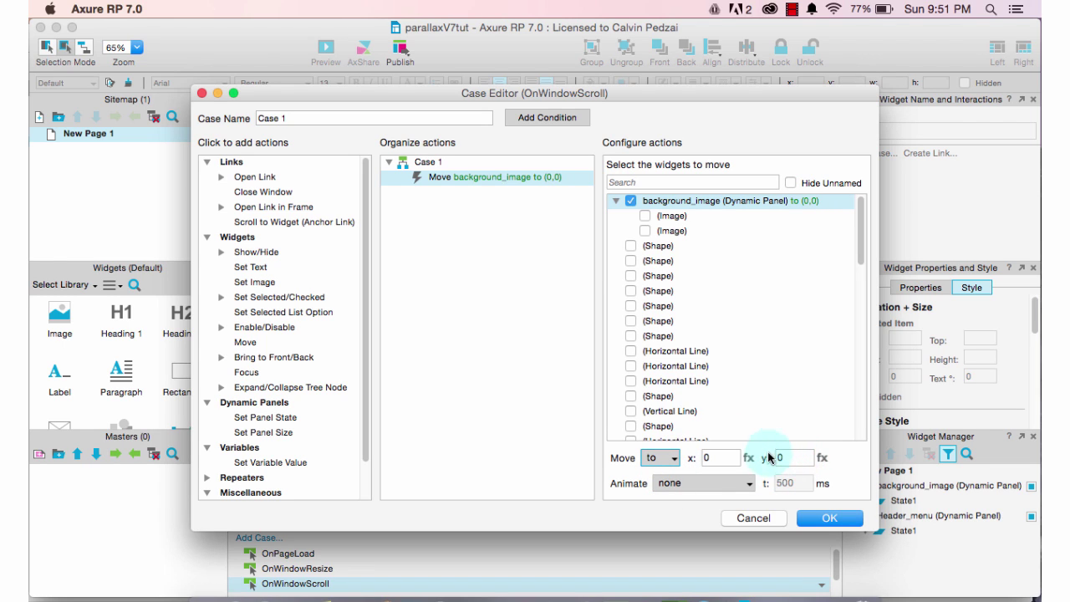
{"action": "left_click", "coordinate": [811, 458]}
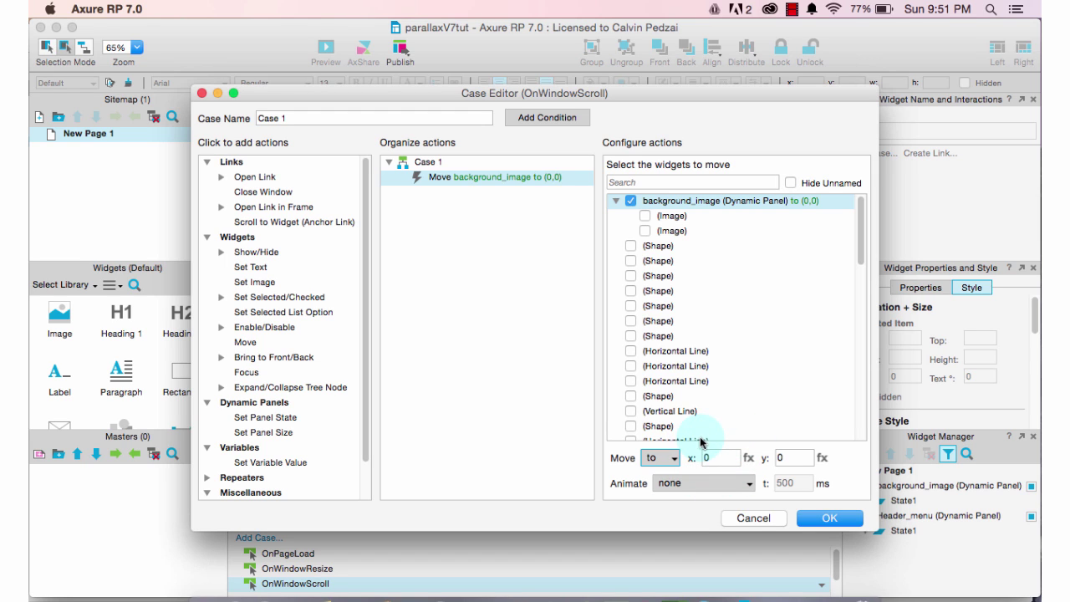
{"action": "left_click", "coordinate": [822, 458]}
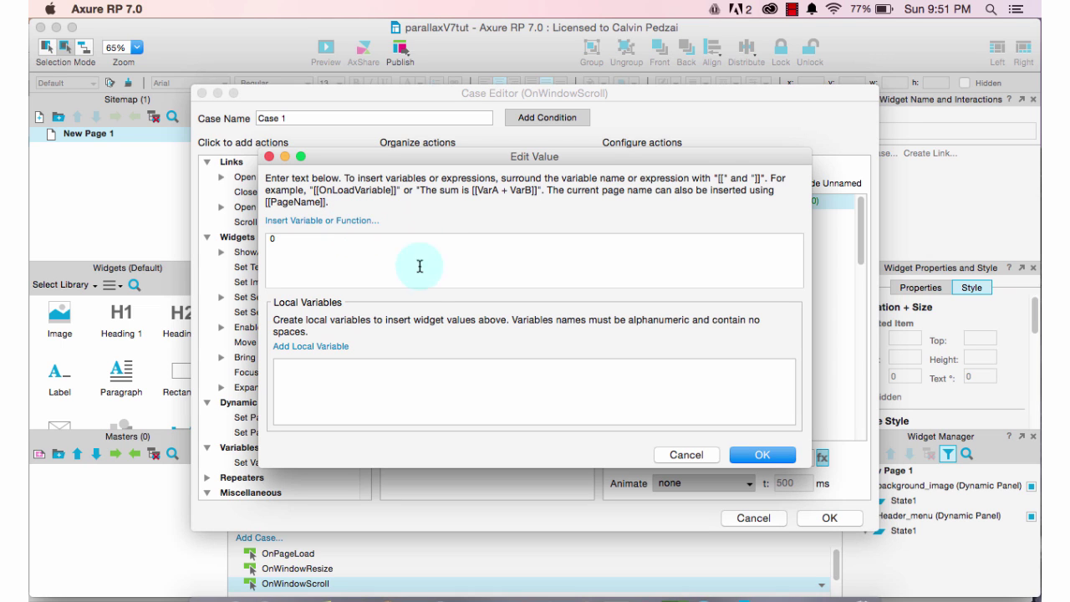
{"action": "left_click", "coordinate": [356, 221]}
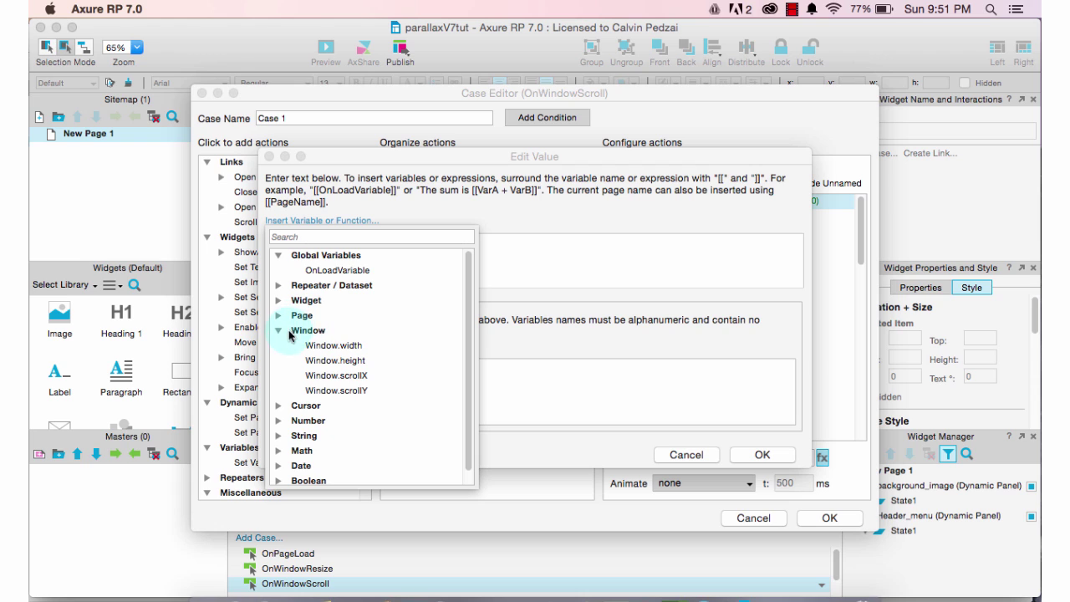
{"action": "left_click", "coordinate": [358, 390]}
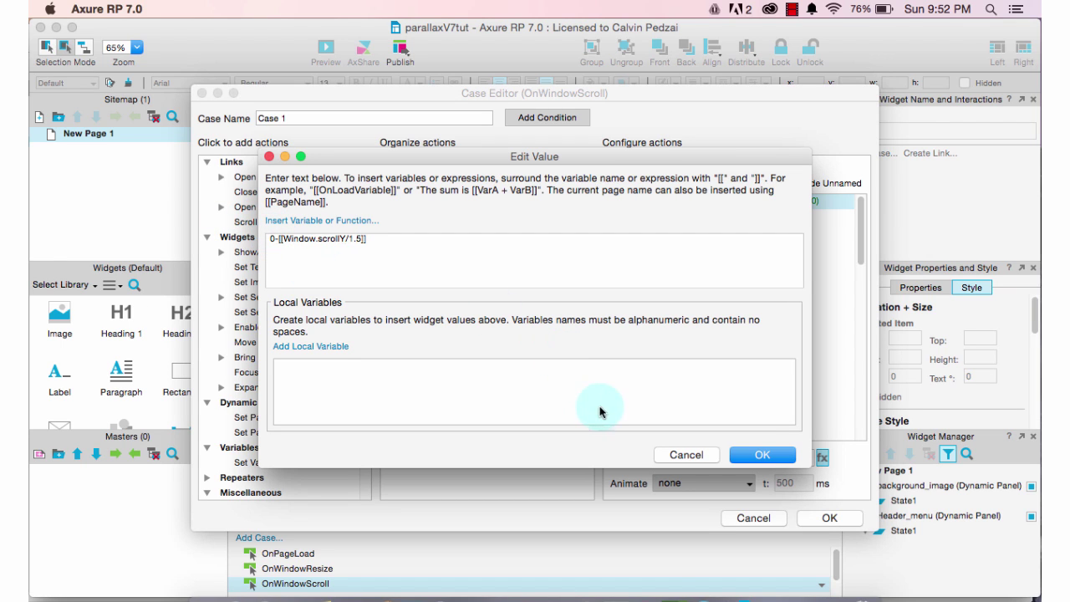
{"action": "left_click", "coordinate": [759, 456]}
Remove the leading 0 from the Move action's y expression and save the OnWindowScroll case.
{"action": "left_click", "coordinate": [782, 458]}
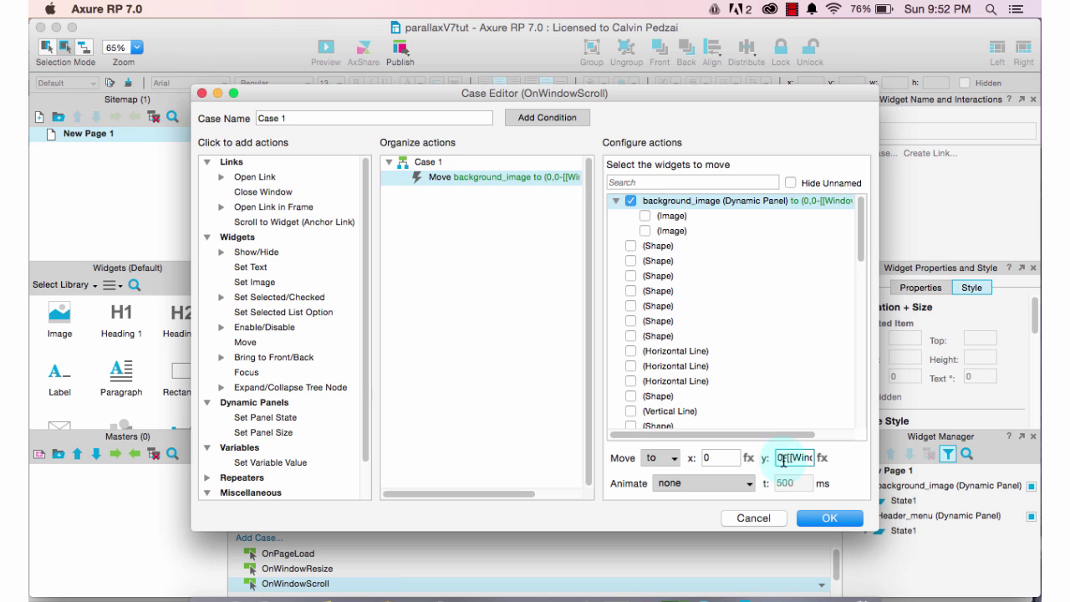
{"action": "key", "text": "BackSpace"}
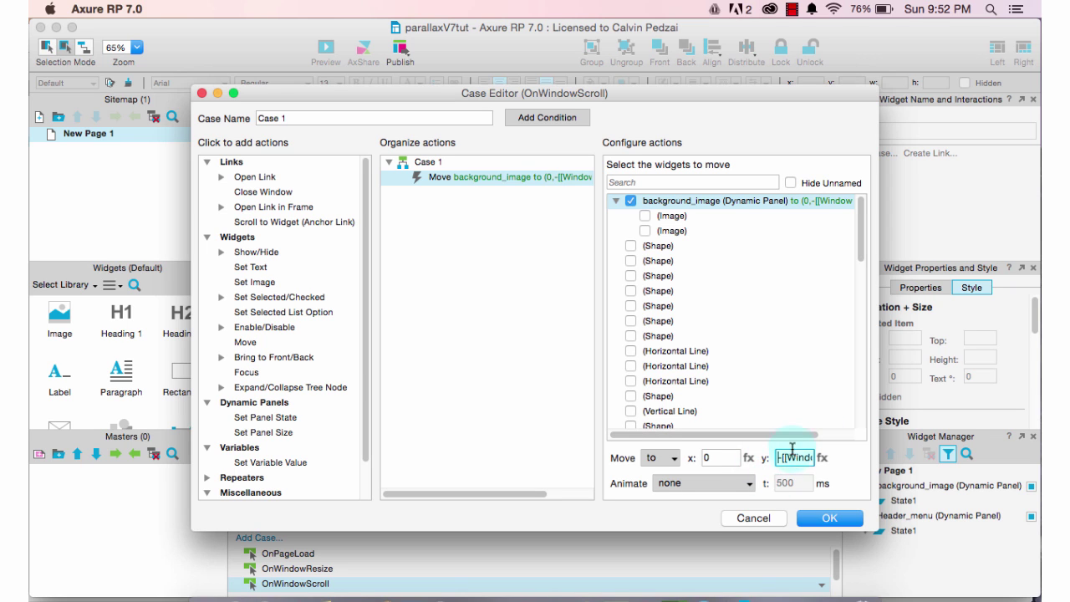
{"action": "left_click", "coordinate": [819, 517]}
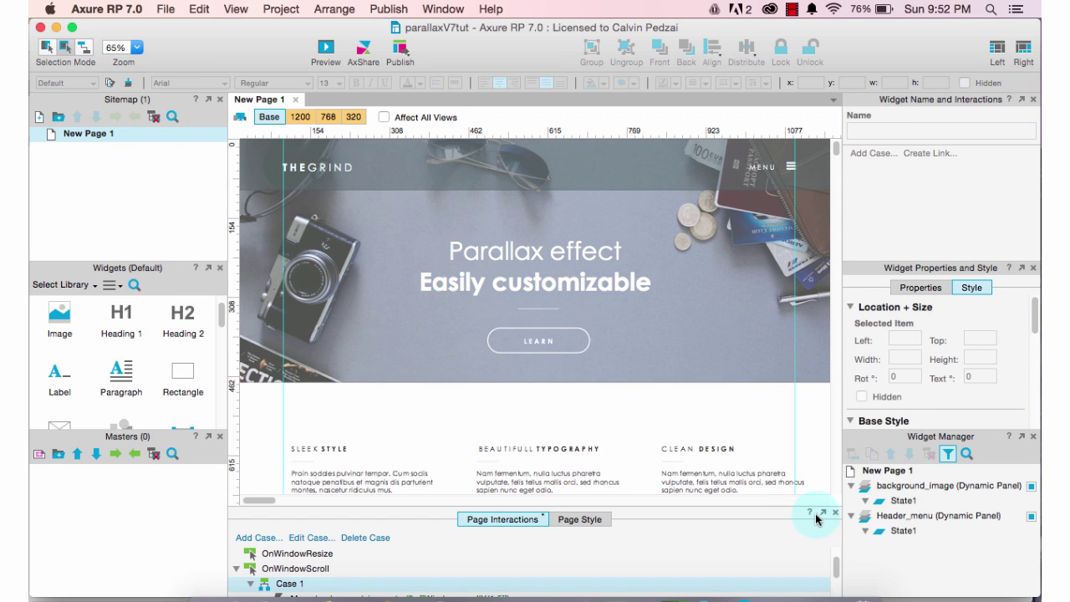
Preview the prototype in the browser and check how the background moves behind the "Parallax effect" hero section.
{"action": "left_click", "coordinate": [326, 46]}
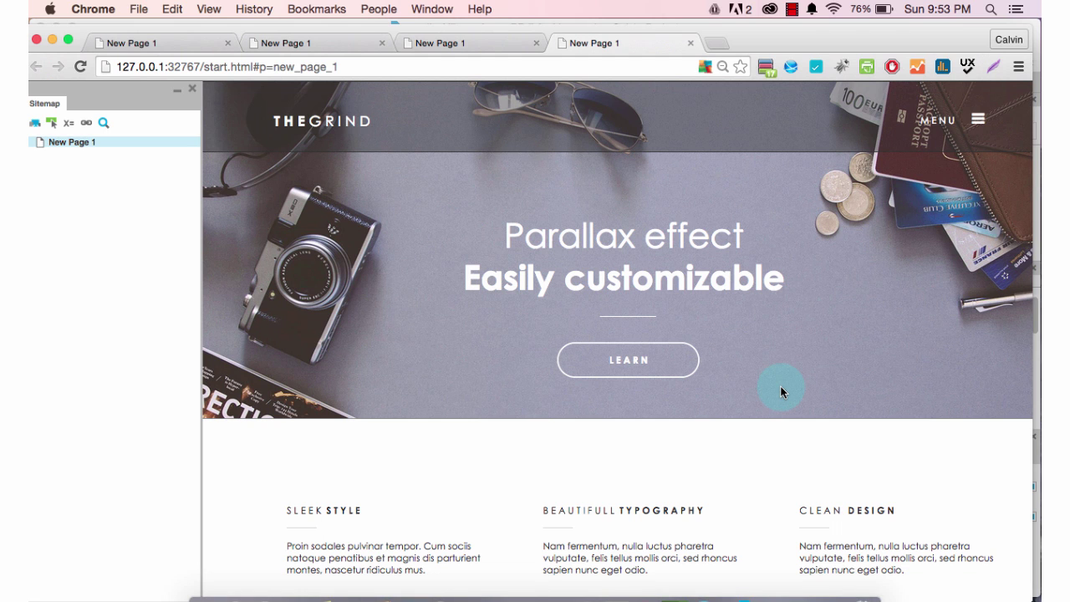
{"action": "scroll", "coordinate": [781, 387], "scroll_direction": "down", "scroll_amount": 4}
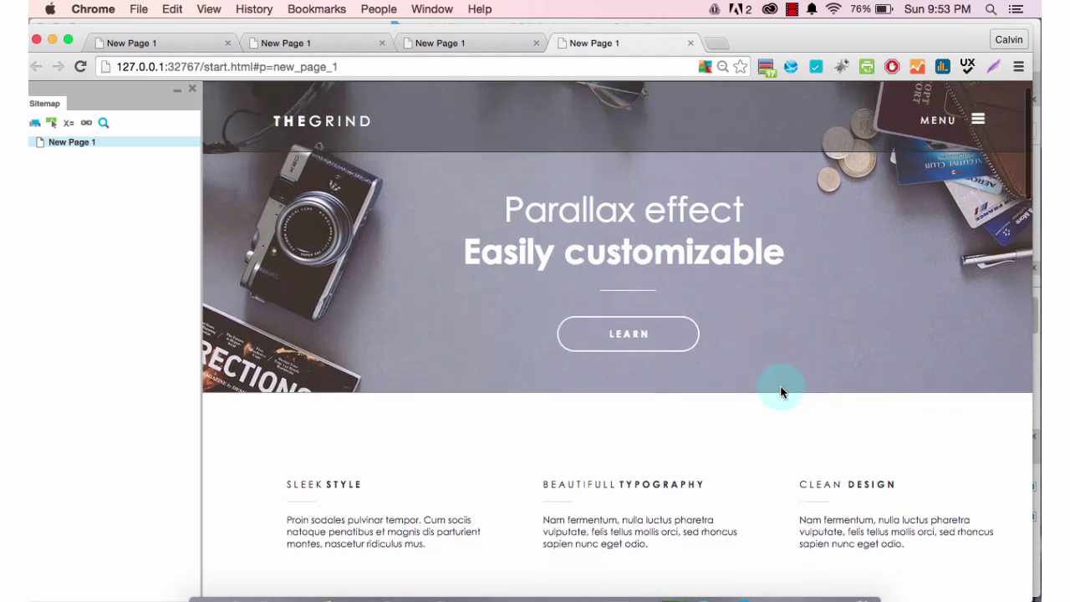
{"action": "scroll", "coordinate": [780, 391], "scroll_direction": "up", "scroll_amount": 4}
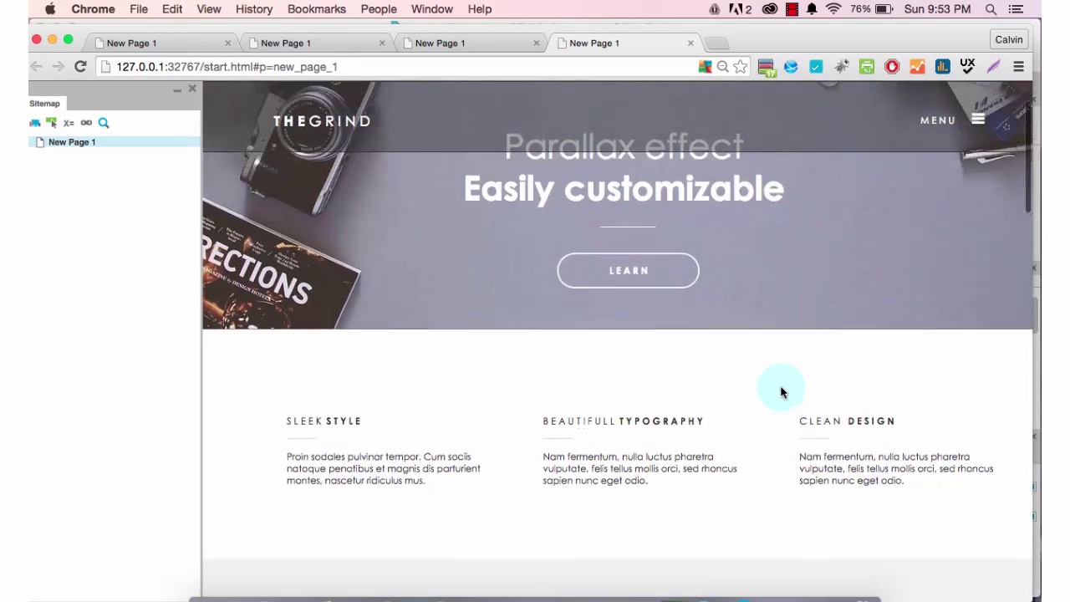
{"action": "scroll", "coordinate": [781, 389], "scroll_direction": "down", "scroll_amount": 5}
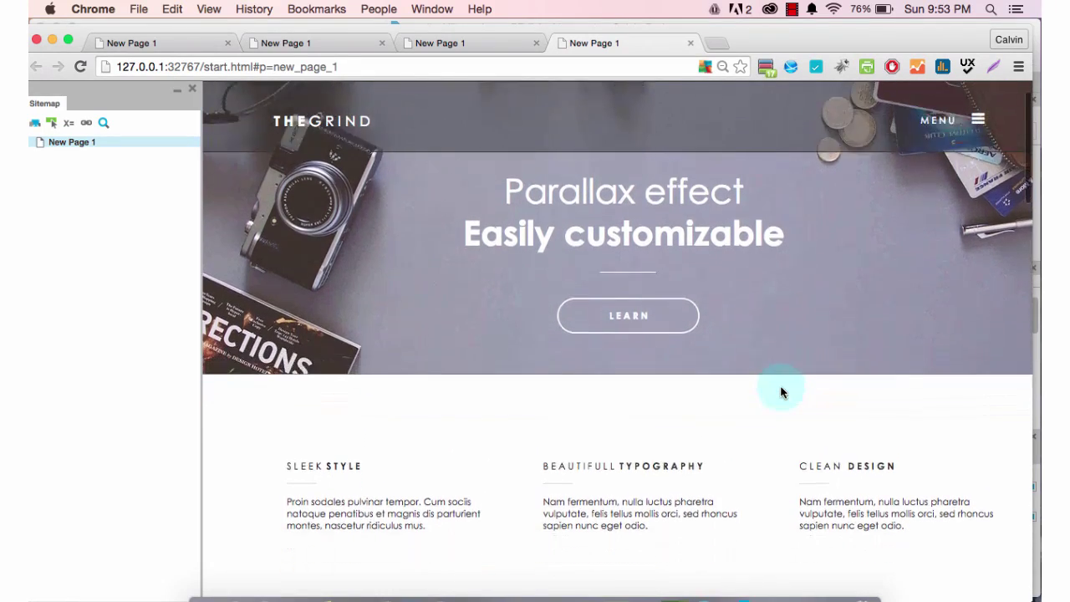
{"action": "scroll", "coordinate": [780, 392], "scroll_direction": "up", "scroll_amount": 4}
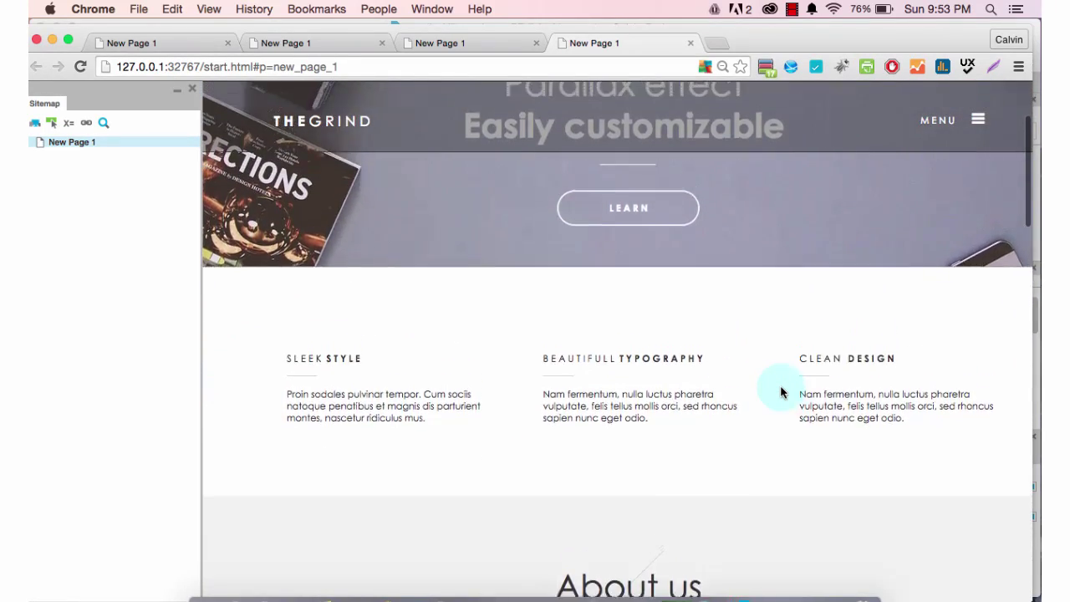
{"action": "scroll", "coordinate": [780, 391], "scroll_direction": "down", "scroll_amount": 4}
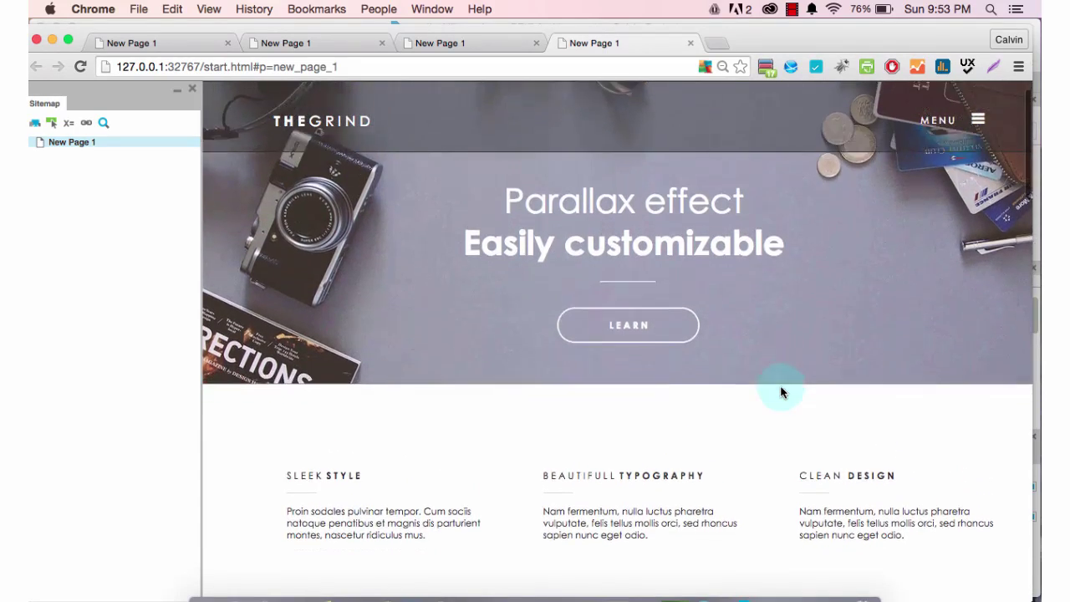
{"action": "scroll", "coordinate": [780, 391], "scroll_direction": "down", "scroll_amount": 5}
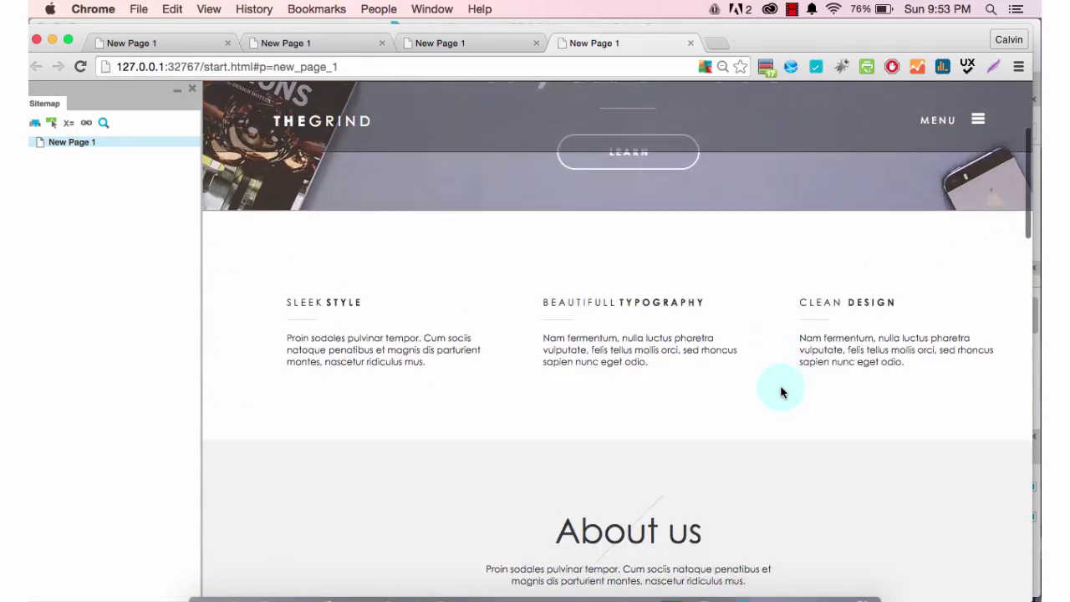
{"action": "scroll", "coordinate": [781, 391], "scroll_direction": "up", "scroll_amount": 4}
{"action": "scroll", "coordinate": [780, 391], "scroll_direction": "up", "scroll_amount": 2}
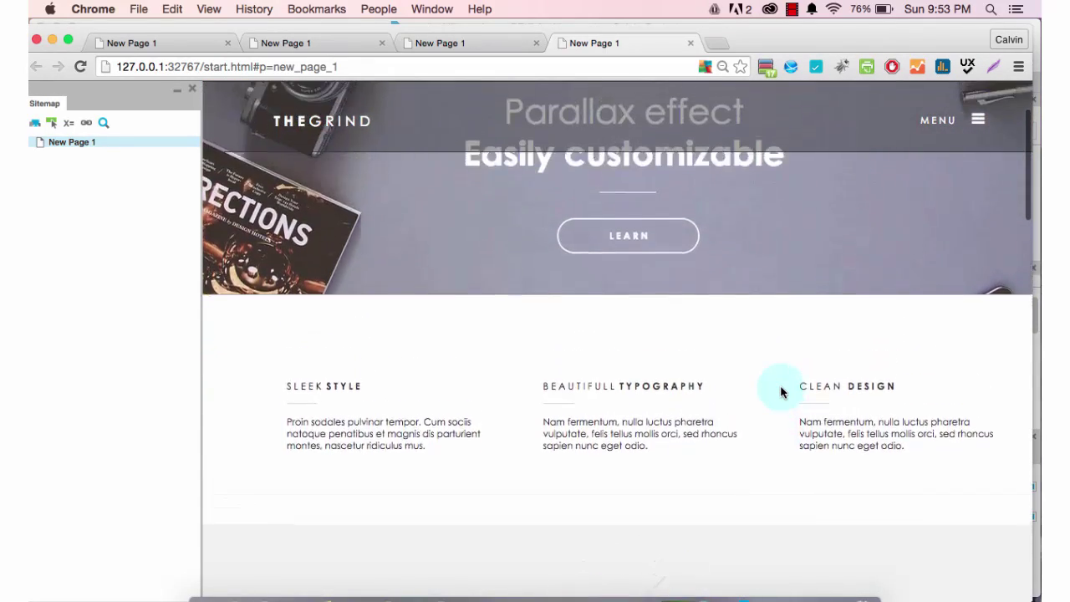
{"action": "scroll", "coordinate": [781, 391], "scroll_direction": "down", "scroll_amount": 1}
{"action": "scroll", "coordinate": [781, 391], "scroll_direction": "down", "scroll_amount": 8}
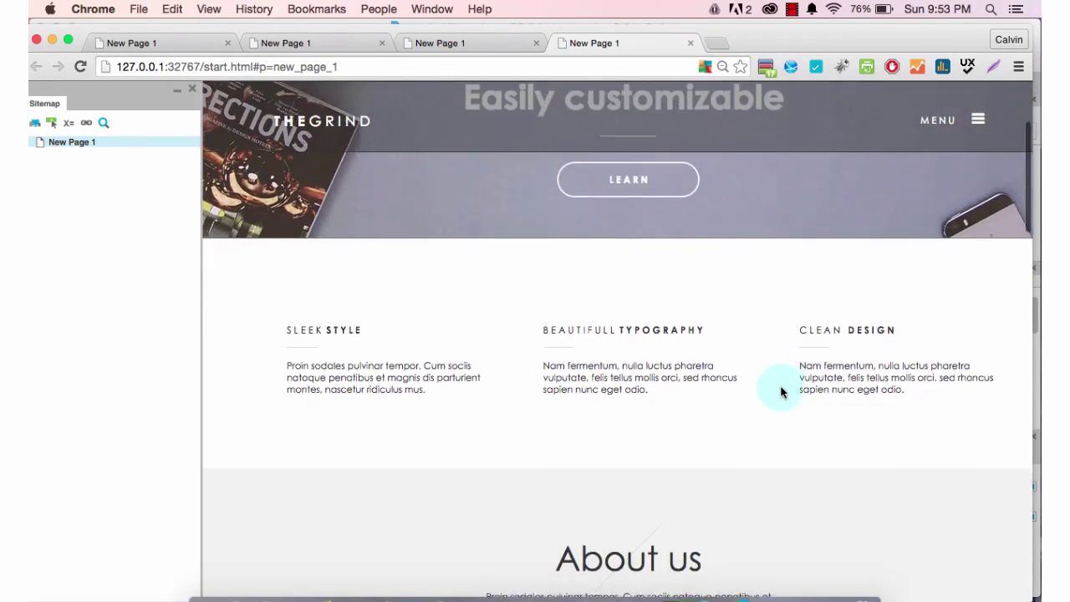
Examine the background's parallax movement behind the "We love our craft" section in the preview.
{"action": "scroll", "coordinate": [780, 391], "scroll_direction": "down", "scroll_amount": 5}
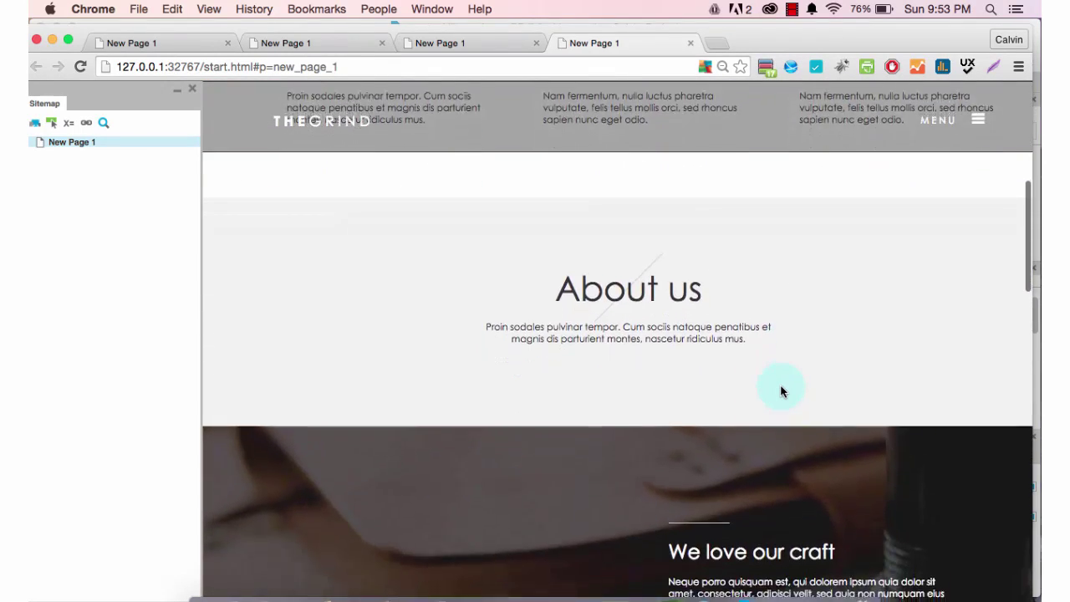
{"action": "scroll", "coordinate": [780, 390], "scroll_direction": "down", "scroll_amount": 4}
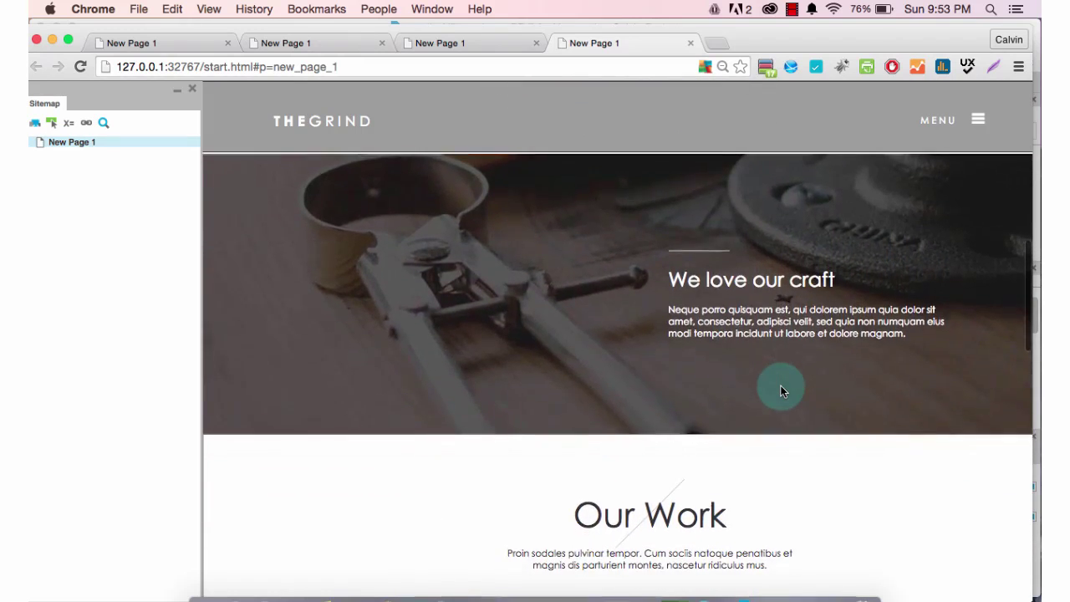
{"action": "scroll", "coordinate": [780, 385], "scroll_direction": "up", "scroll_amount": 4}
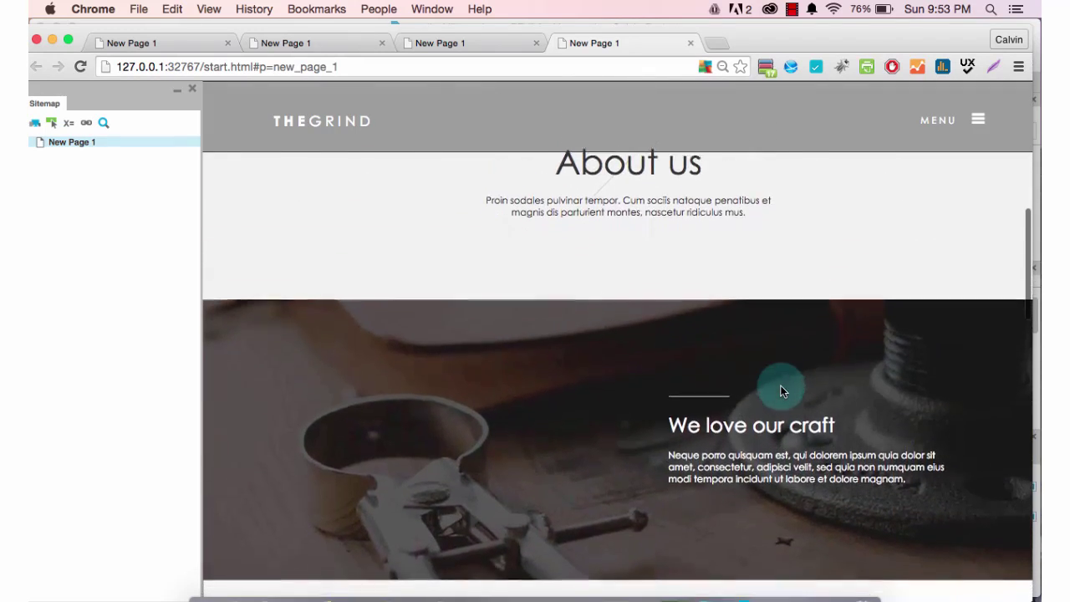
{"action": "scroll", "coordinate": [780, 385], "scroll_direction": "down", "scroll_amount": 4}
{"action": "scroll", "coordinate": [780, 391], "scroll_direction": "down", "scroll_amount": 3}
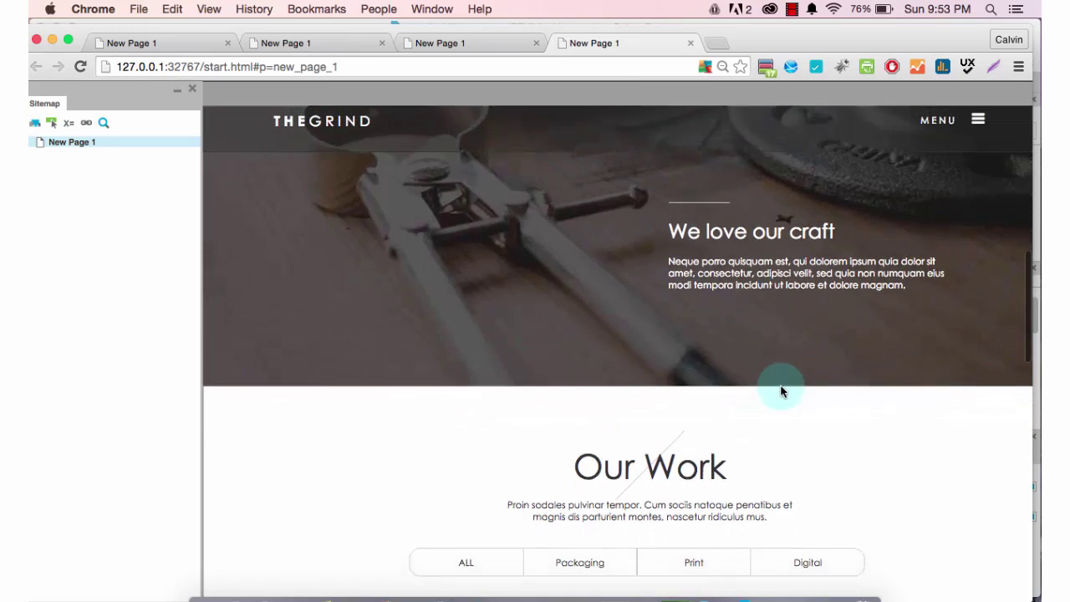
{"action": "scroll", "coordinate": [781, 390], "scroll_direction": "up", "scroll_amount": 5}
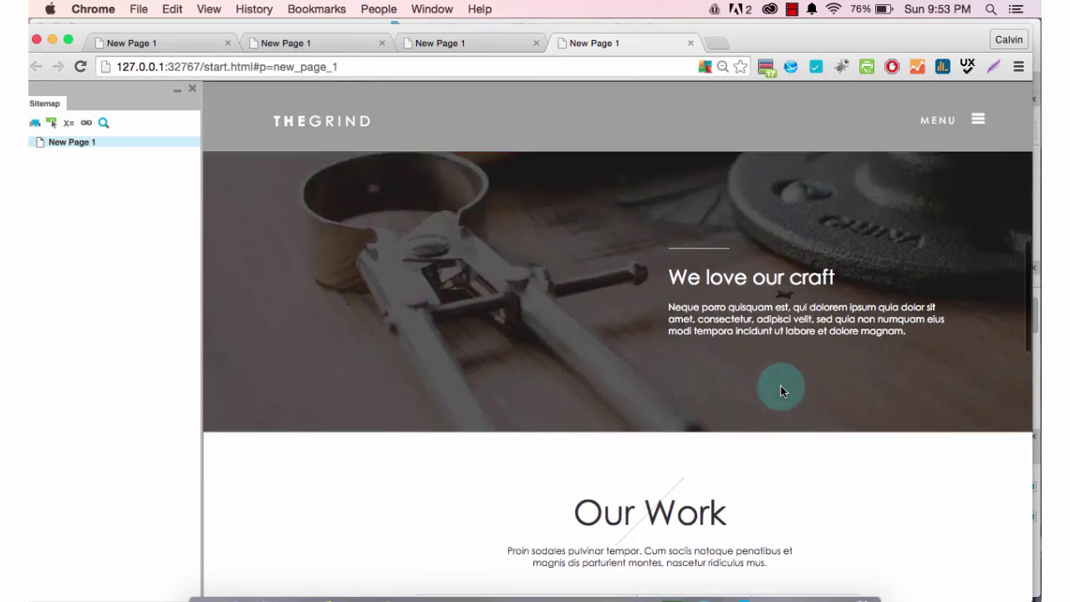